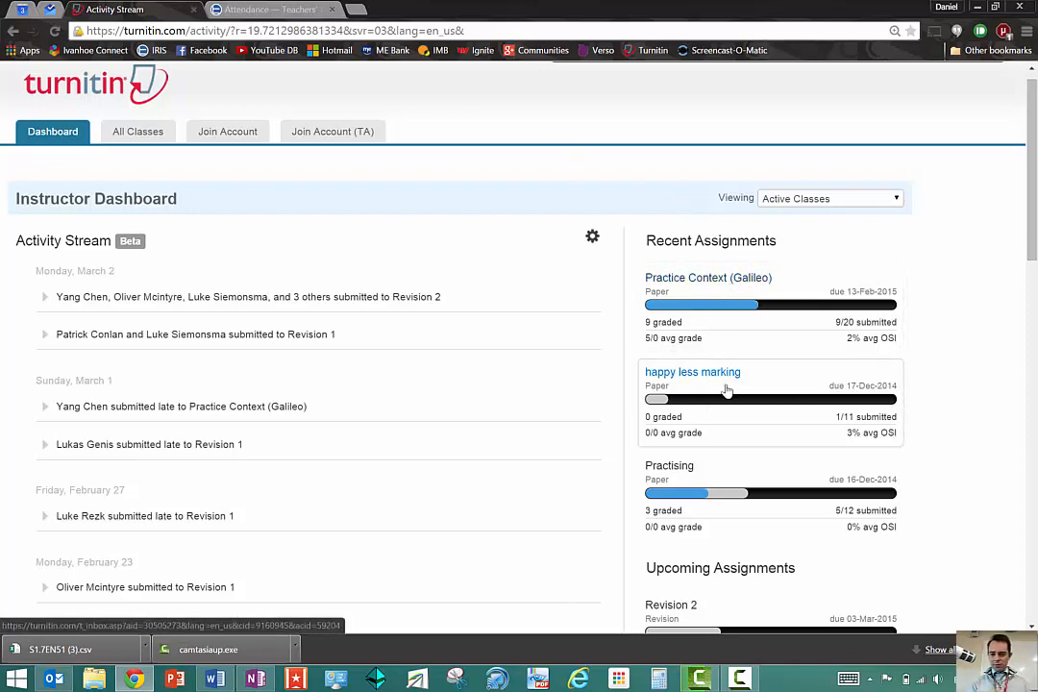
- Open the submissions inbox of the Practice Context (Galileo) paper in the Year 12 English class
left_click_drag(1029, 217, 1029, 293)
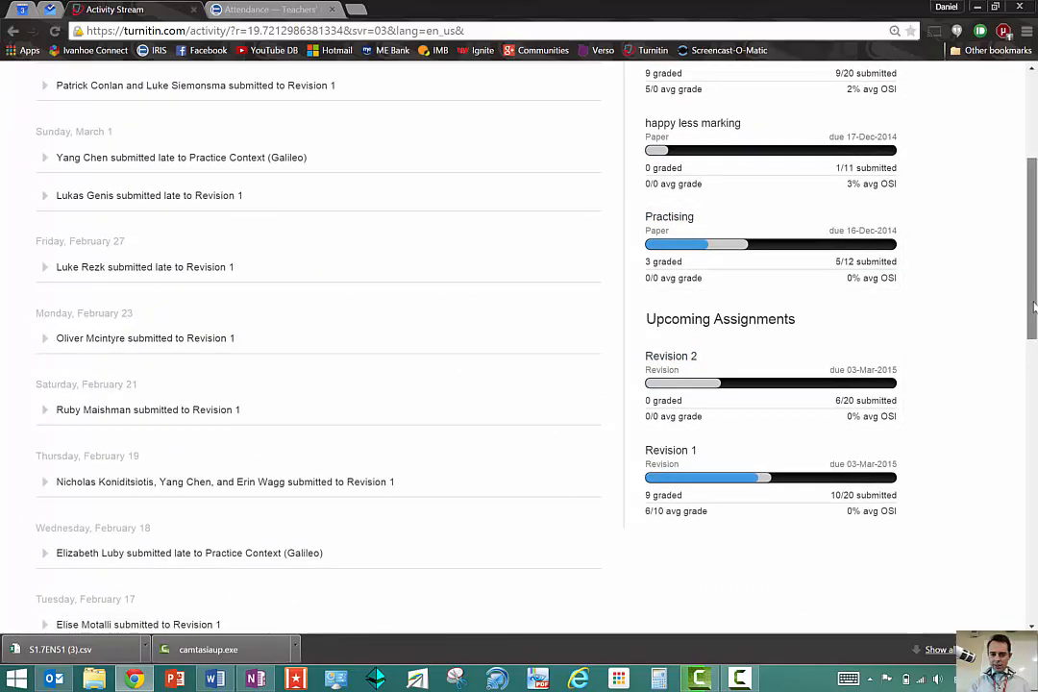
left_click_drag(1033, 308, 1030, 217)
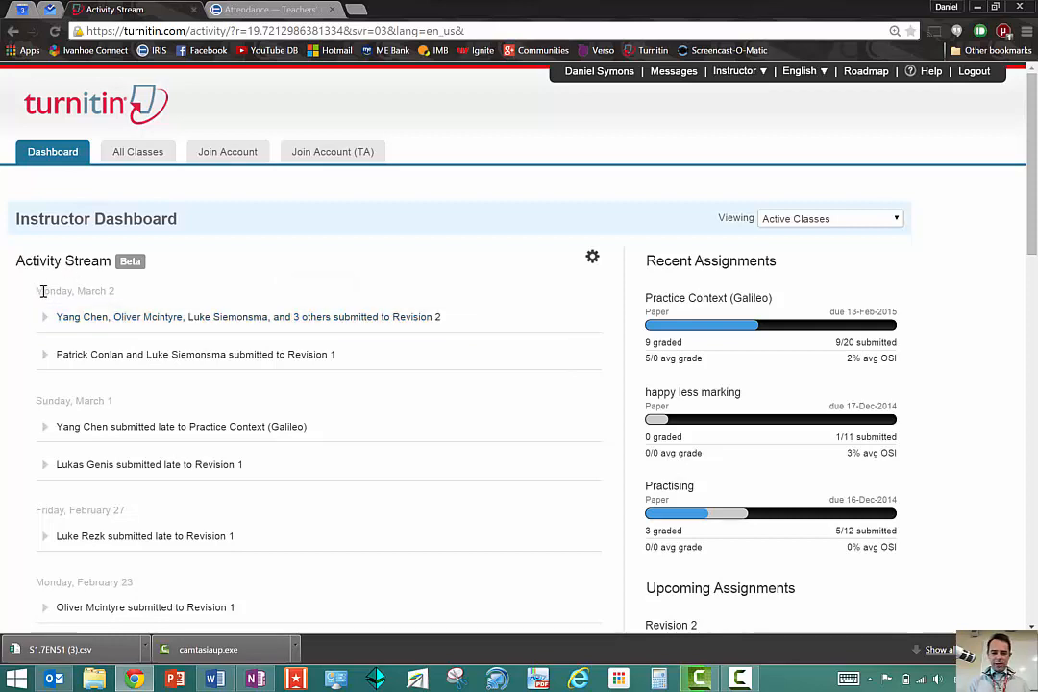
left_click(138, 153)
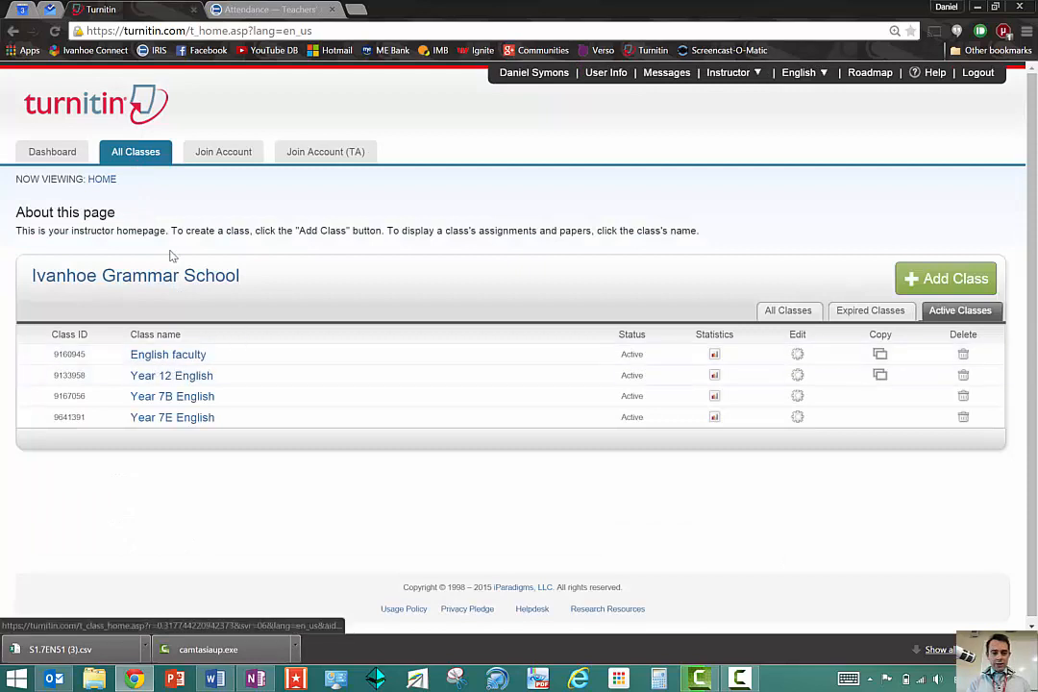
left_click(204, 382)
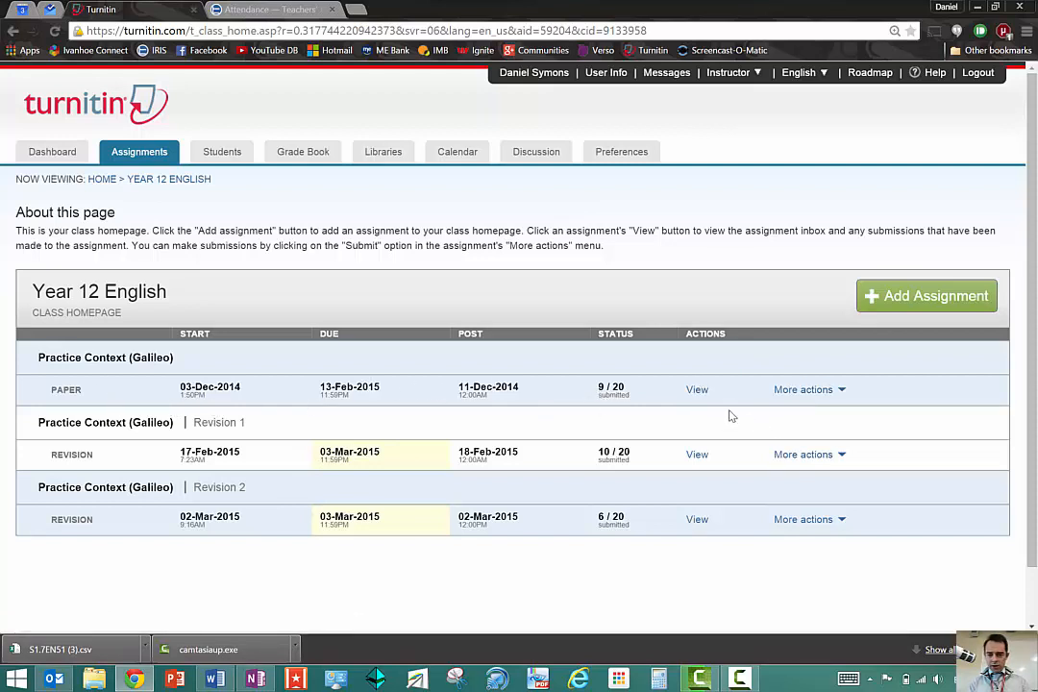
left_click(696, 391)
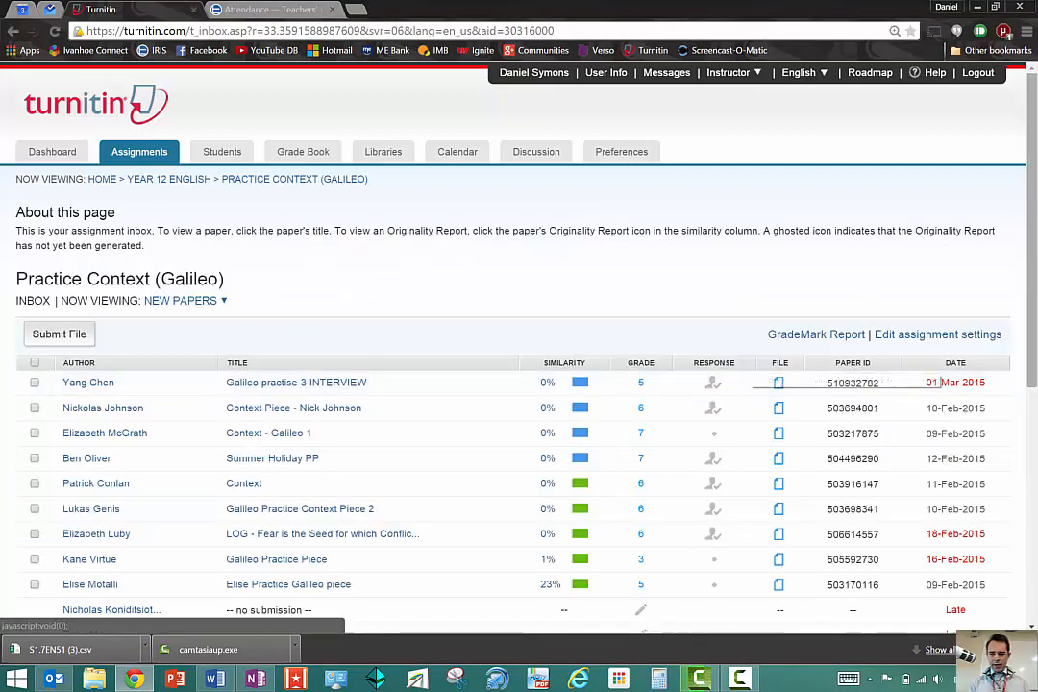
- Review the similarity scores, grades, response status and submission dates in the Practice Context (Galileo) inbox
left_click_drag(1033, 245, 1036, 248)
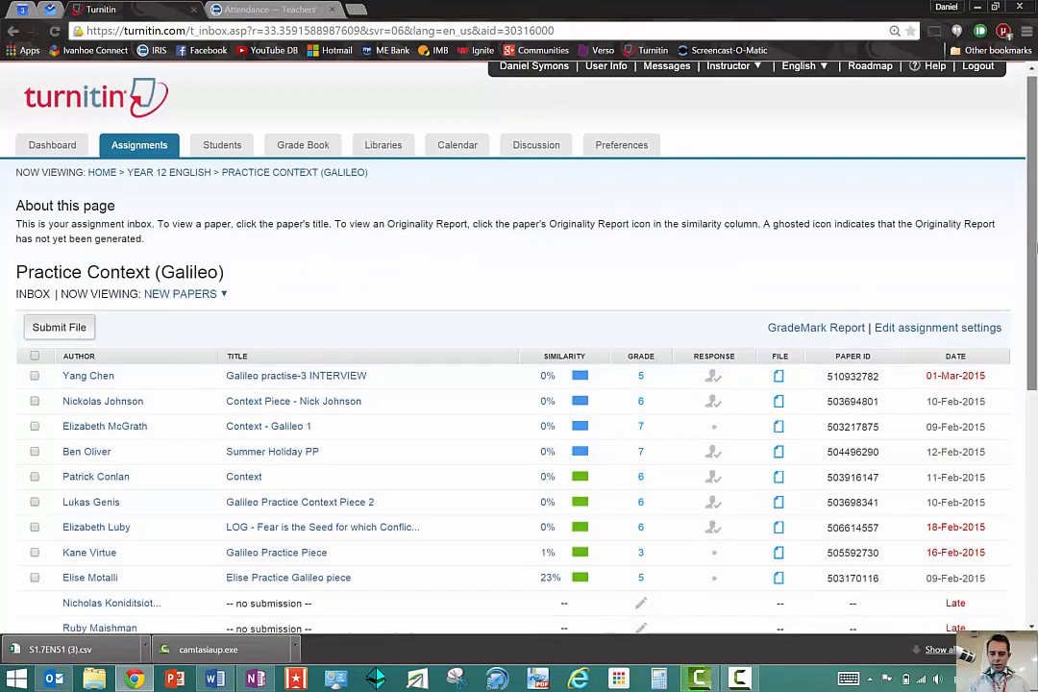
scroll(617, 211, "down", 3)
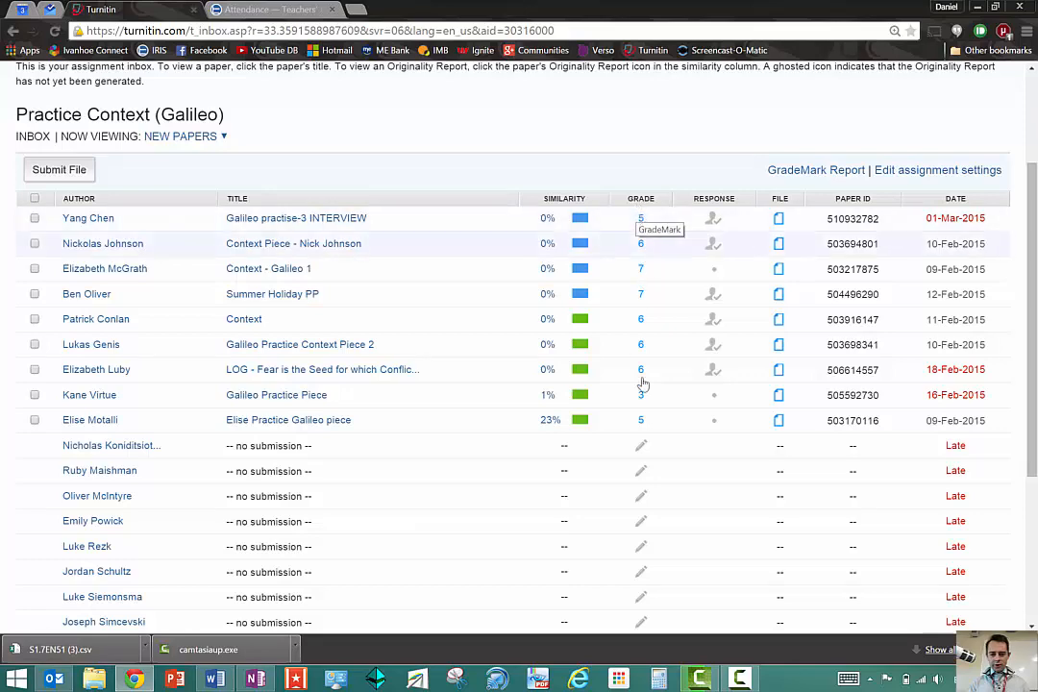
scroll(519, 385, "down", 2)
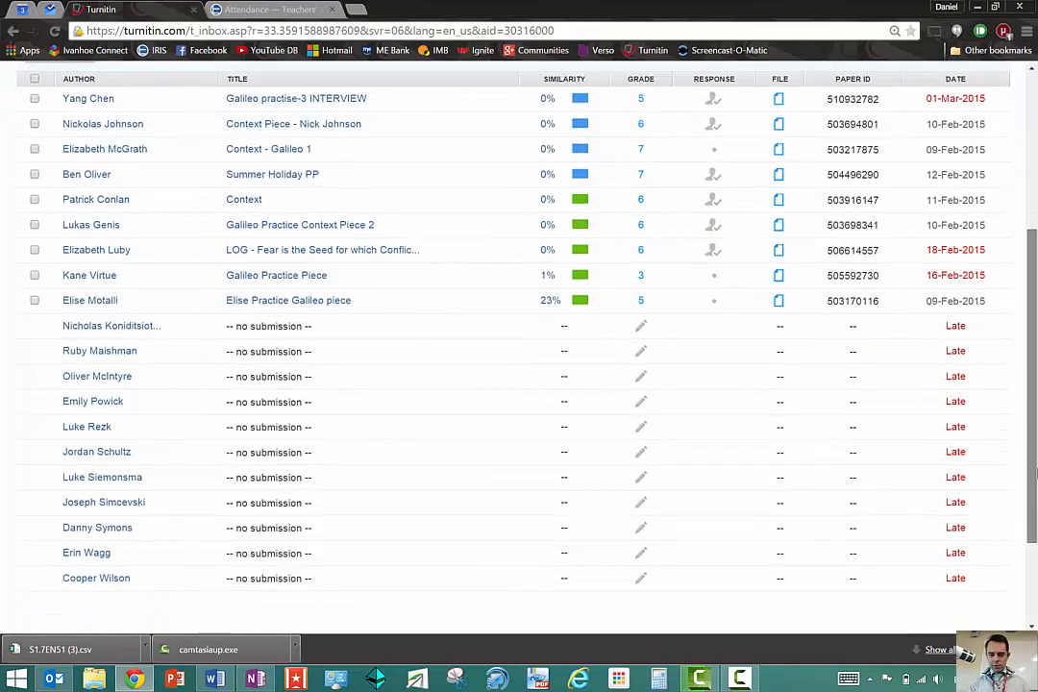
scroll(519, 336, "down", 1)
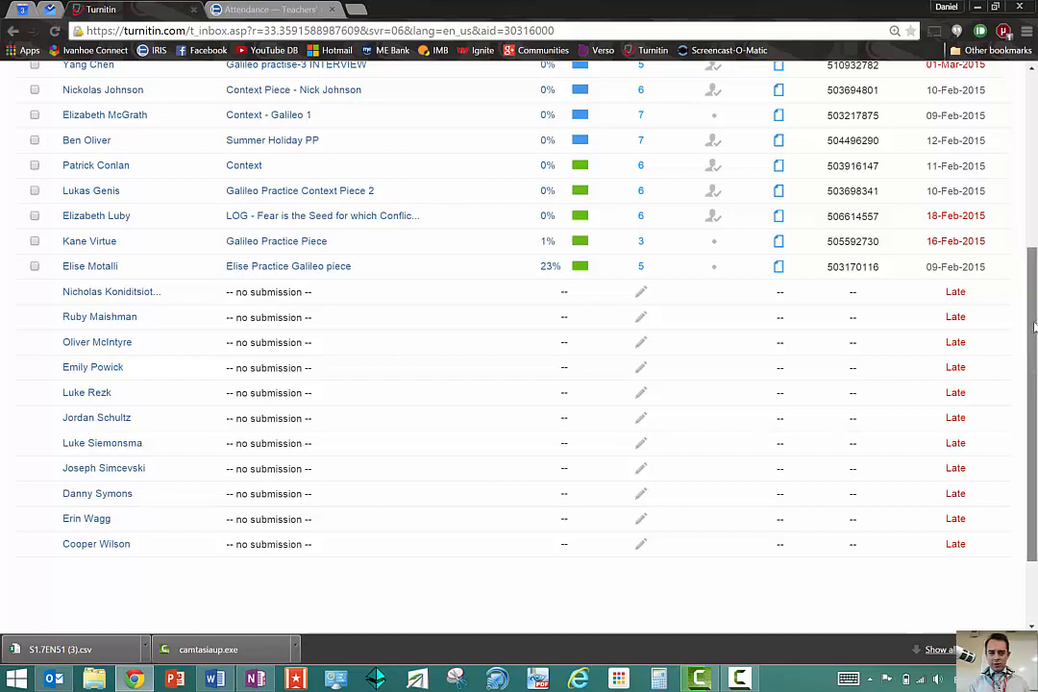
mouse_move(1031, 371)
left_mouse_down()
mouse_move(1032, 346)
mouse_move(1033, 358)
left_mouse_up()
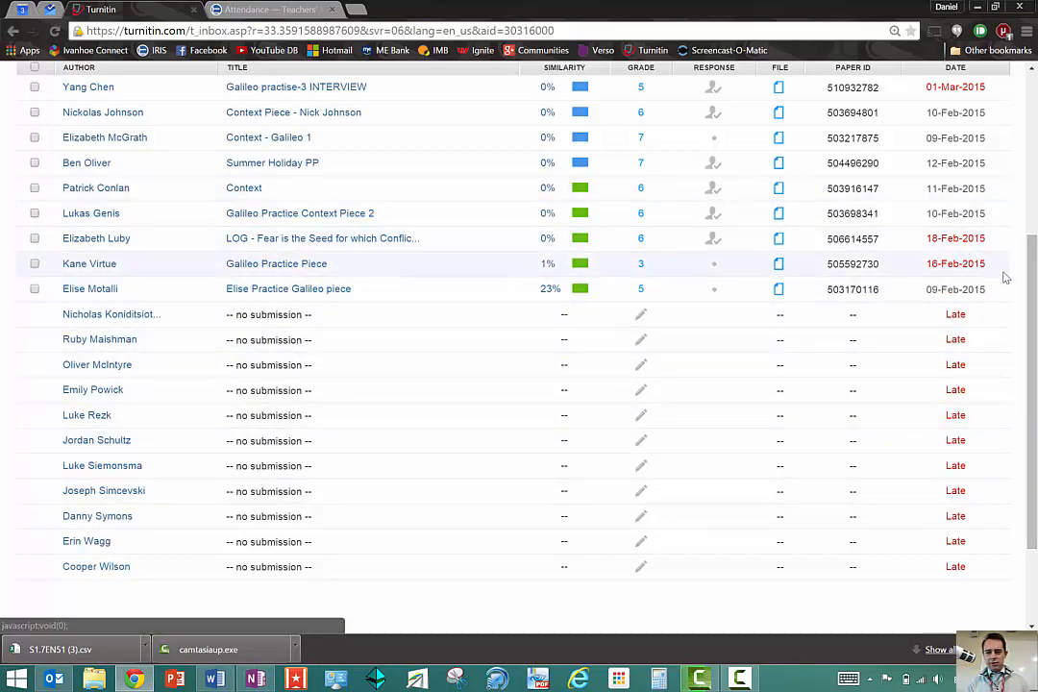
left_click_drag(1032, 284, 1030, 200)
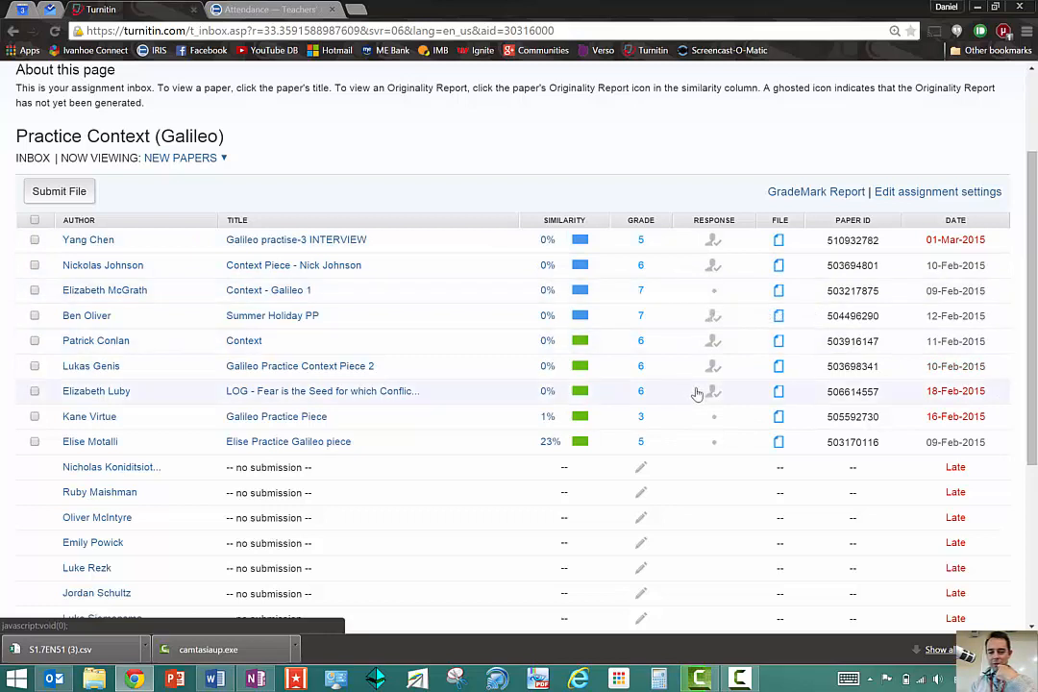
scroll(363, 149, "up", 3)
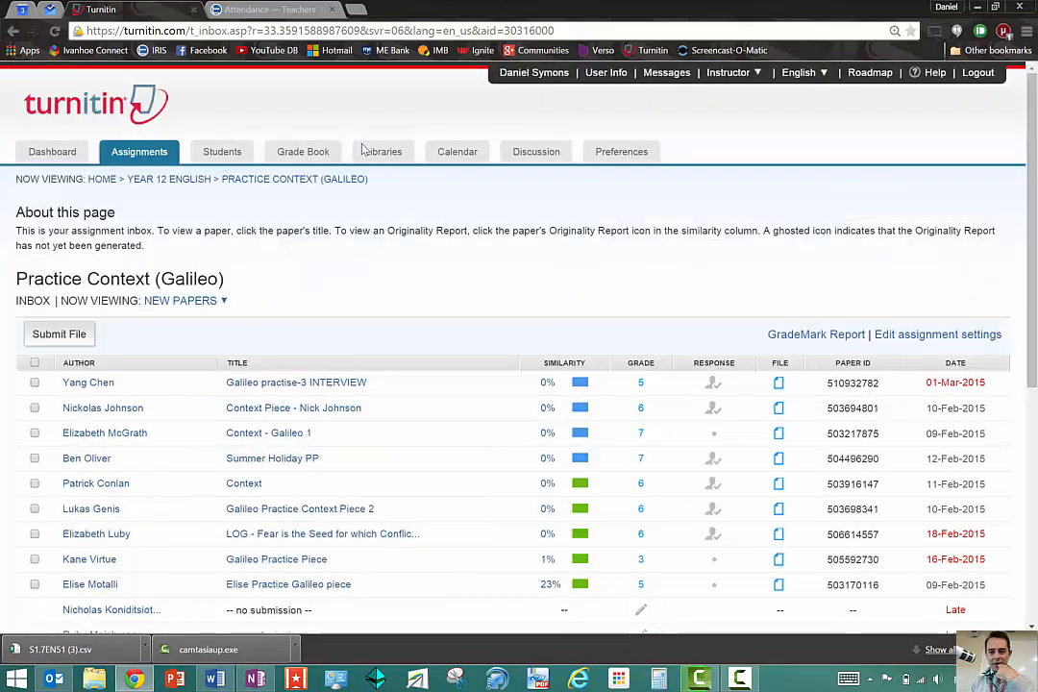
- Return to the Year 12 English class and open the Revision 1 inbox to look over its submissions
left_click(188, 185)
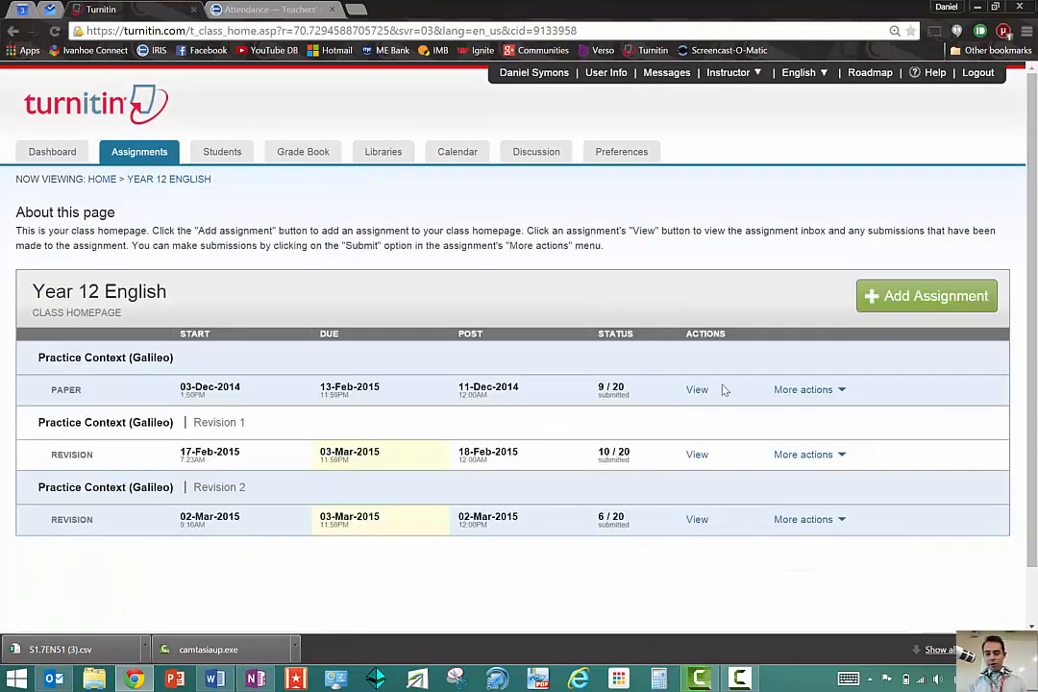
left_click(696, 455)
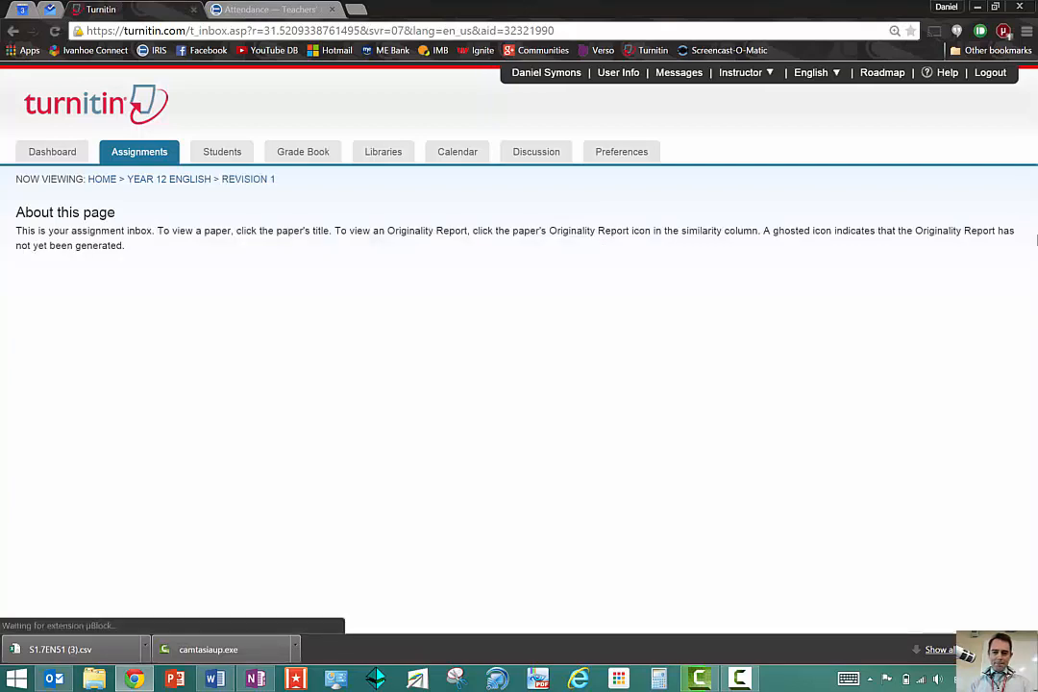
left_click_drag(1032, 199, 1033, 261)
left_click_drag(709, 398, 643, 422)
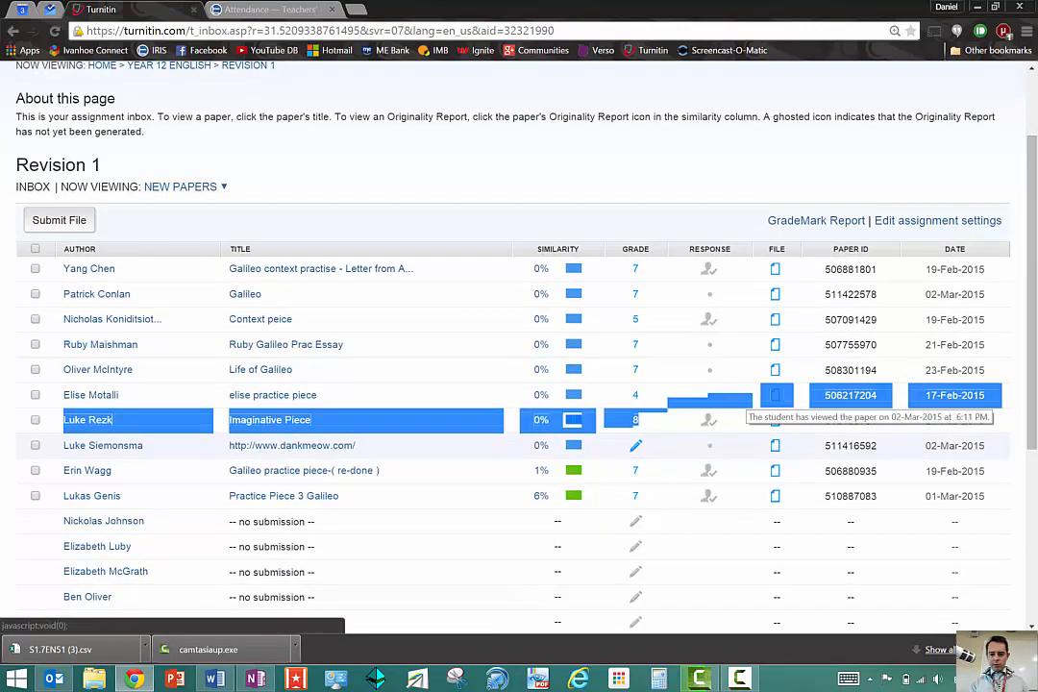
left_click(839, 195)
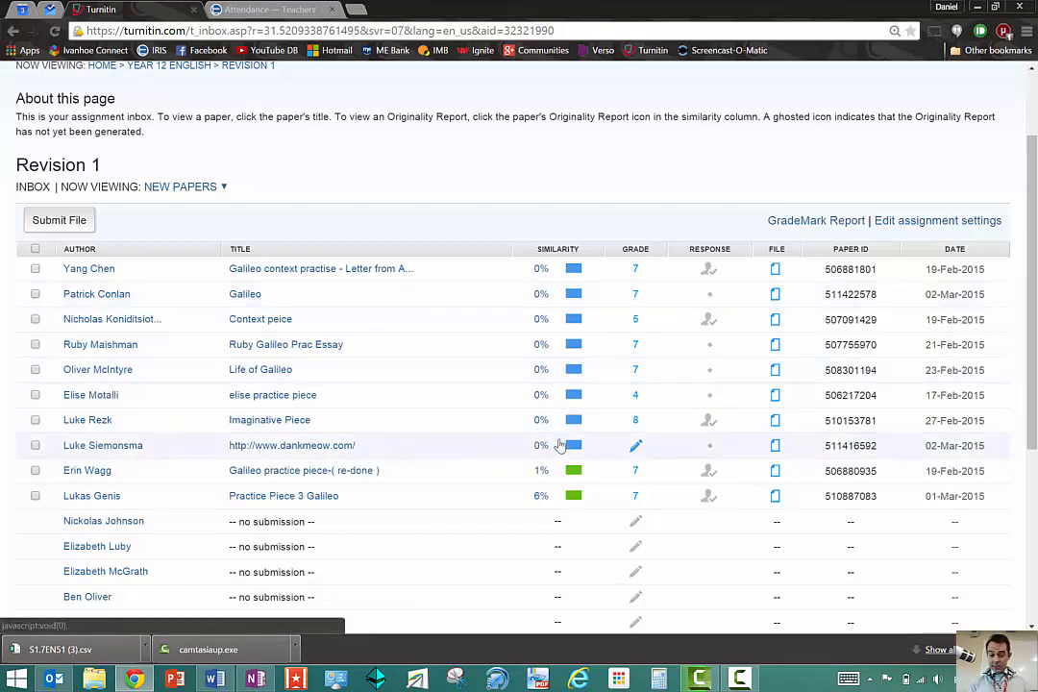
left_click(336, 447)
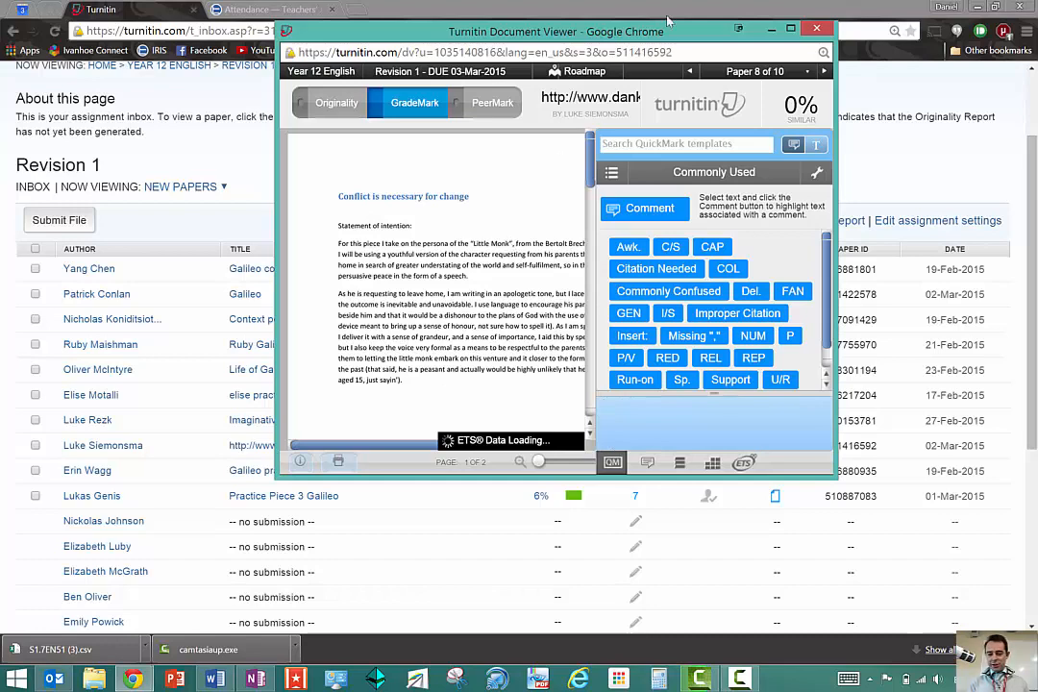
left_click(788, 31)
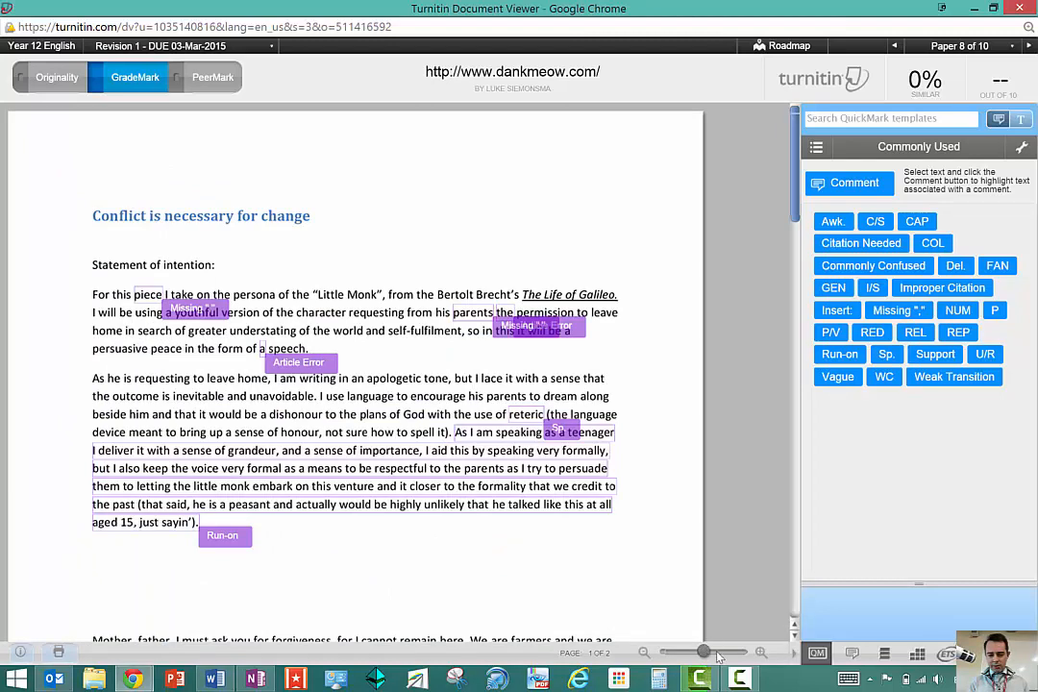
left_click(715, 654)
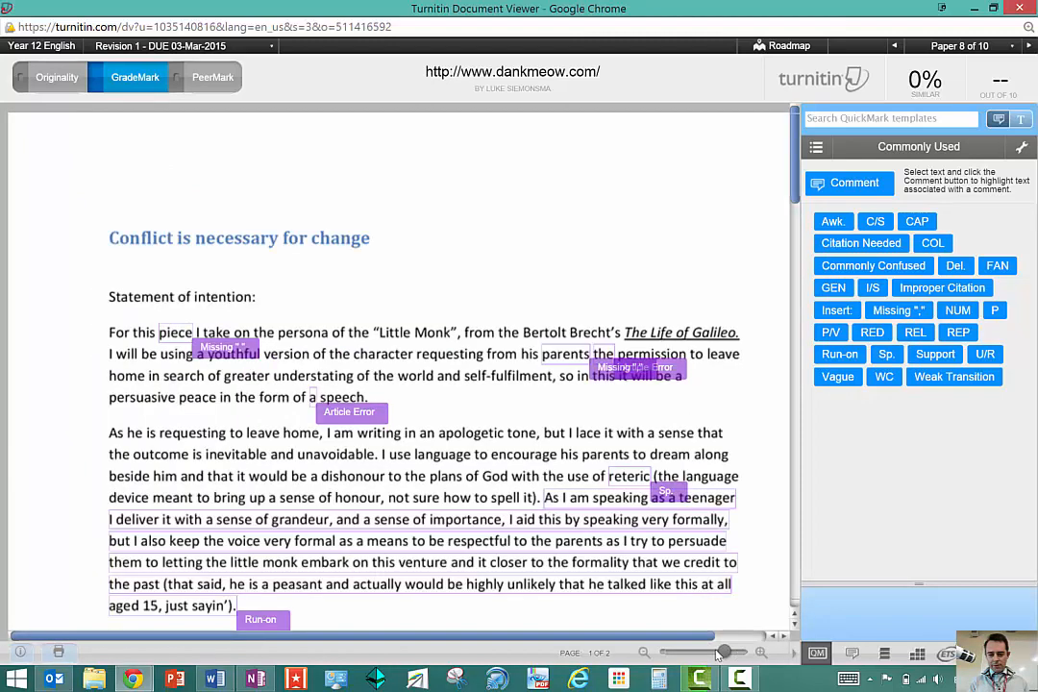
left_click(713, 653)
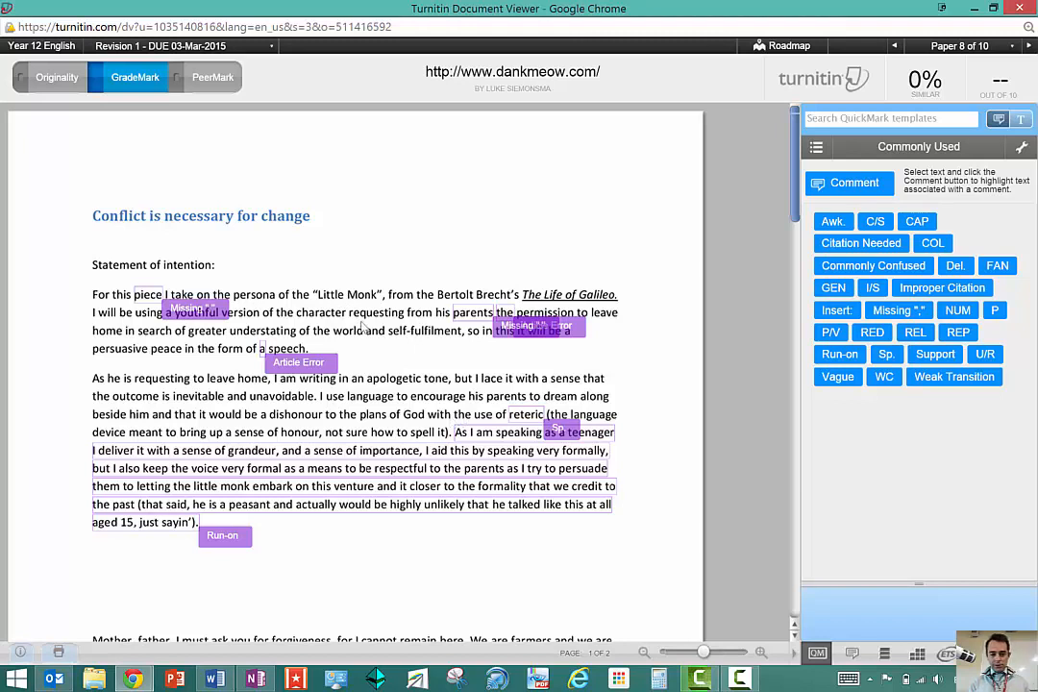
- Examine the automatic grammar marks on the paper's statement of intention and the commonly used QuickMarks
left_click(197, 309)
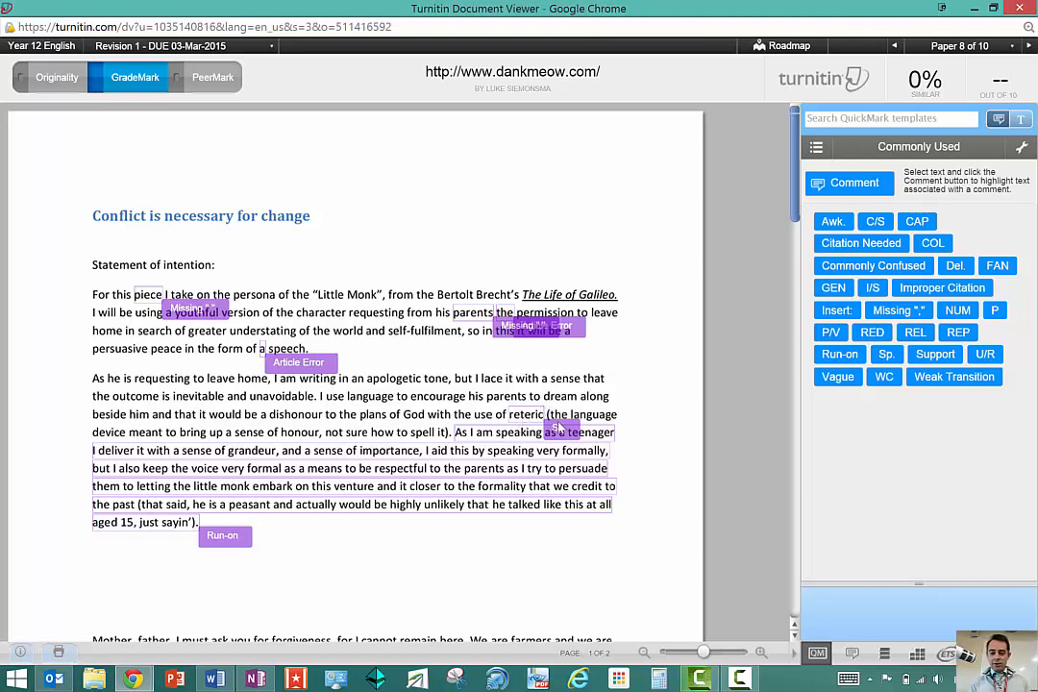
mouse_move(558, 426)
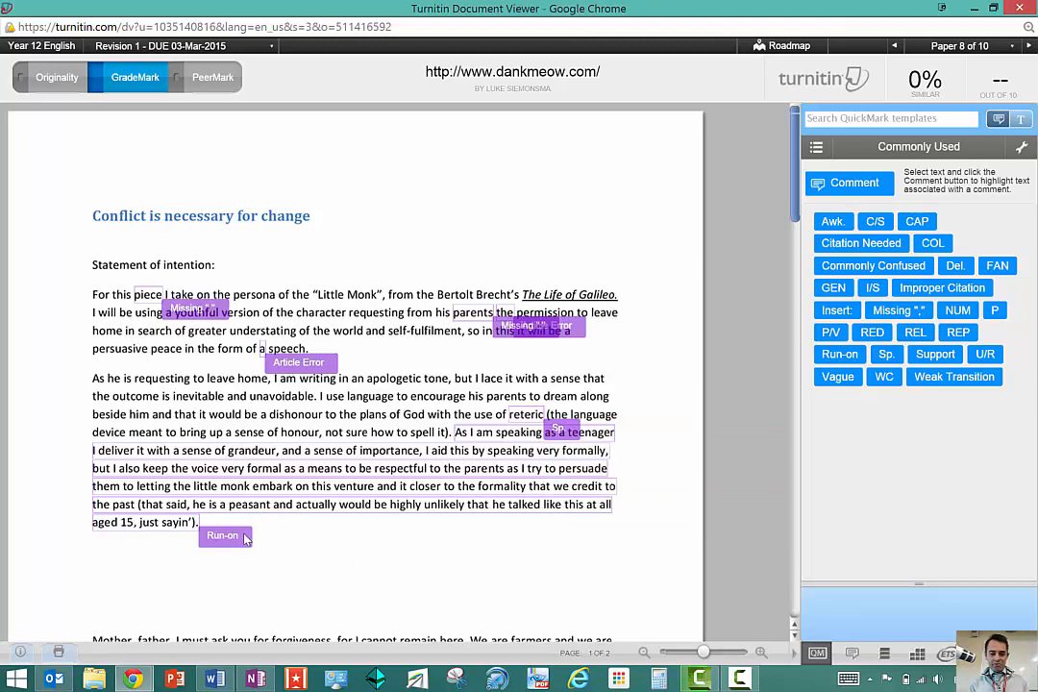
mouse_move(245, 540)
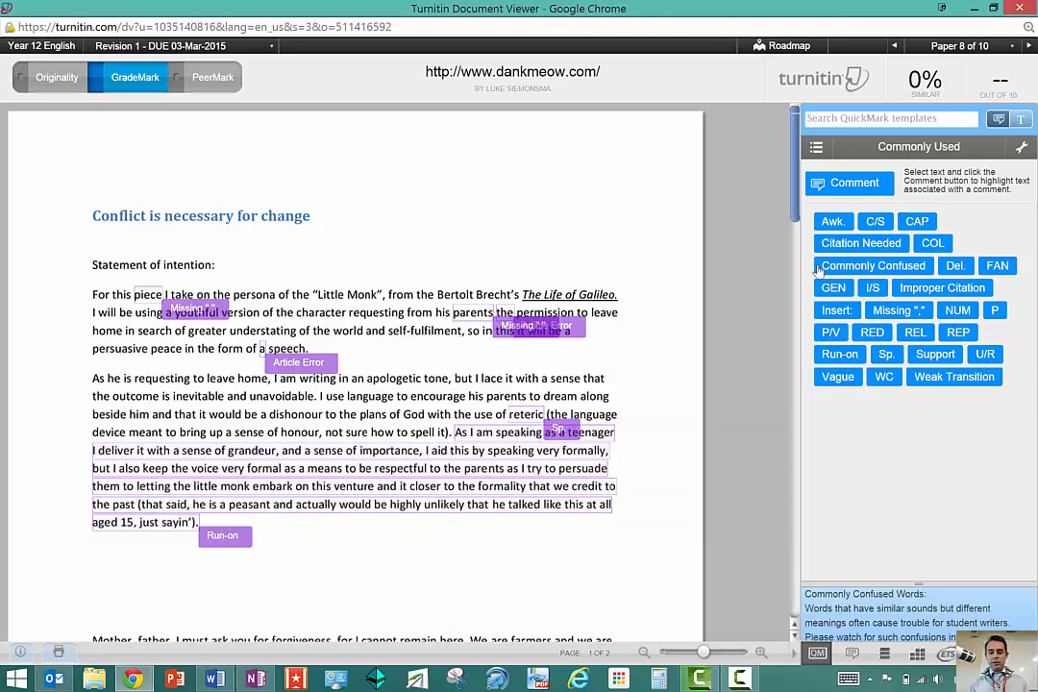
left_click_drag(789, 190, 788, 149)
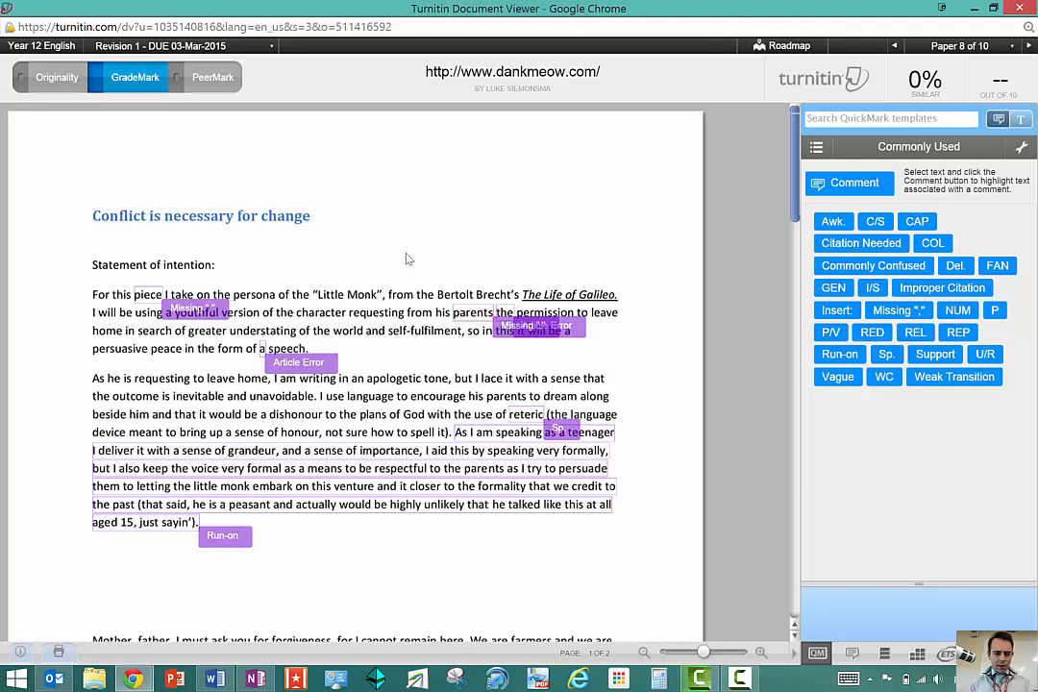
mouse_move(303, 362)
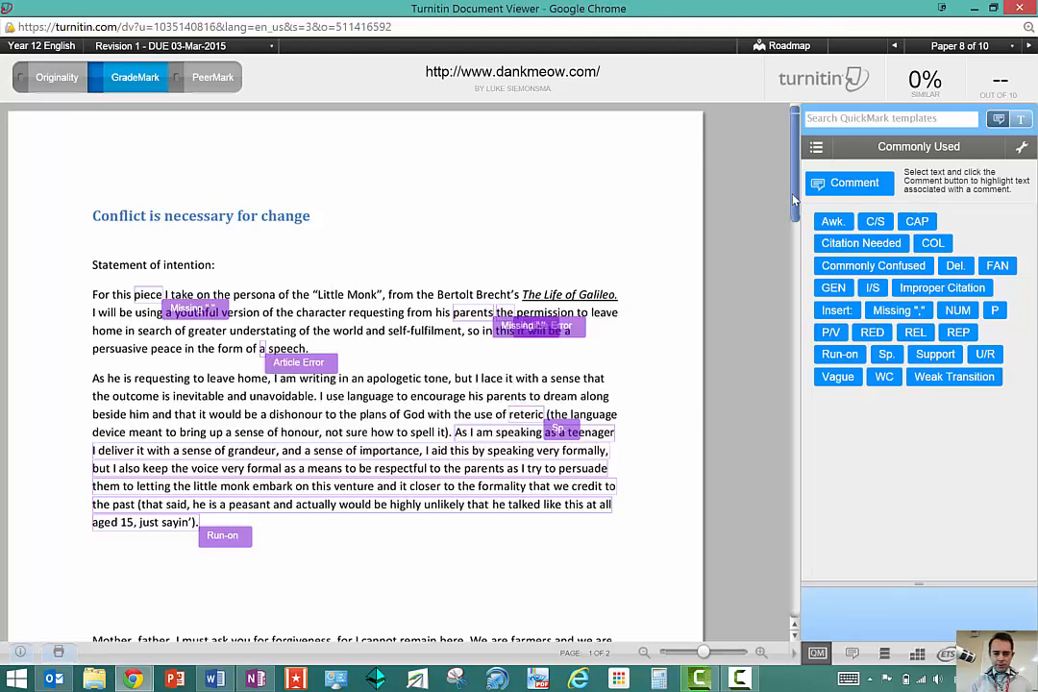
left_click_drag(794, 198, 793, 235)
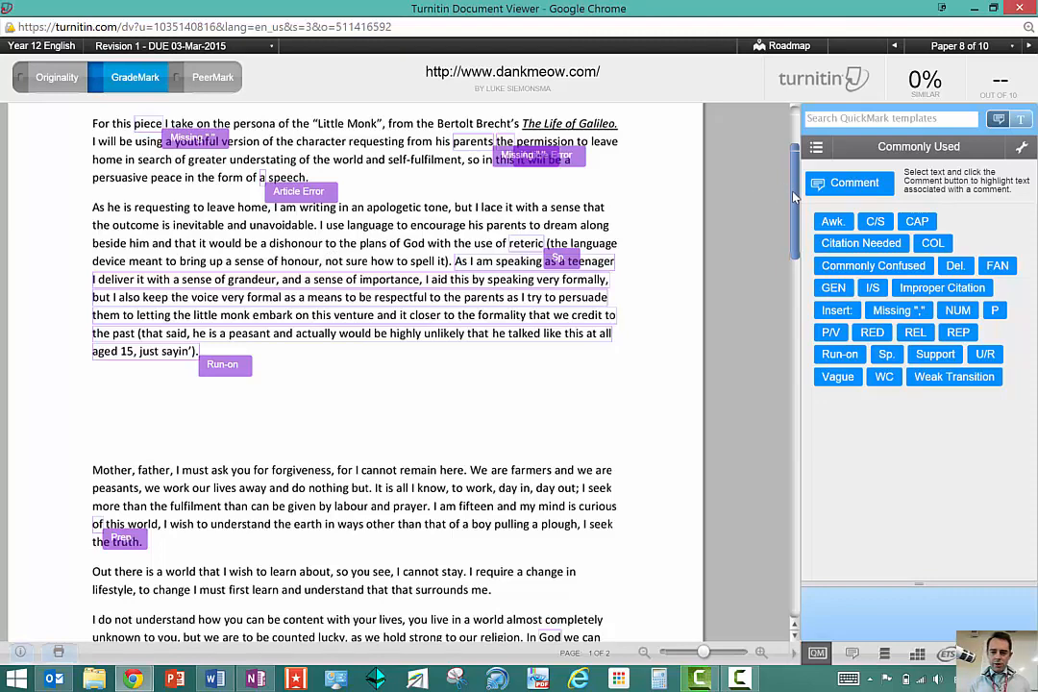
scroll(793, 197, "up", 2)
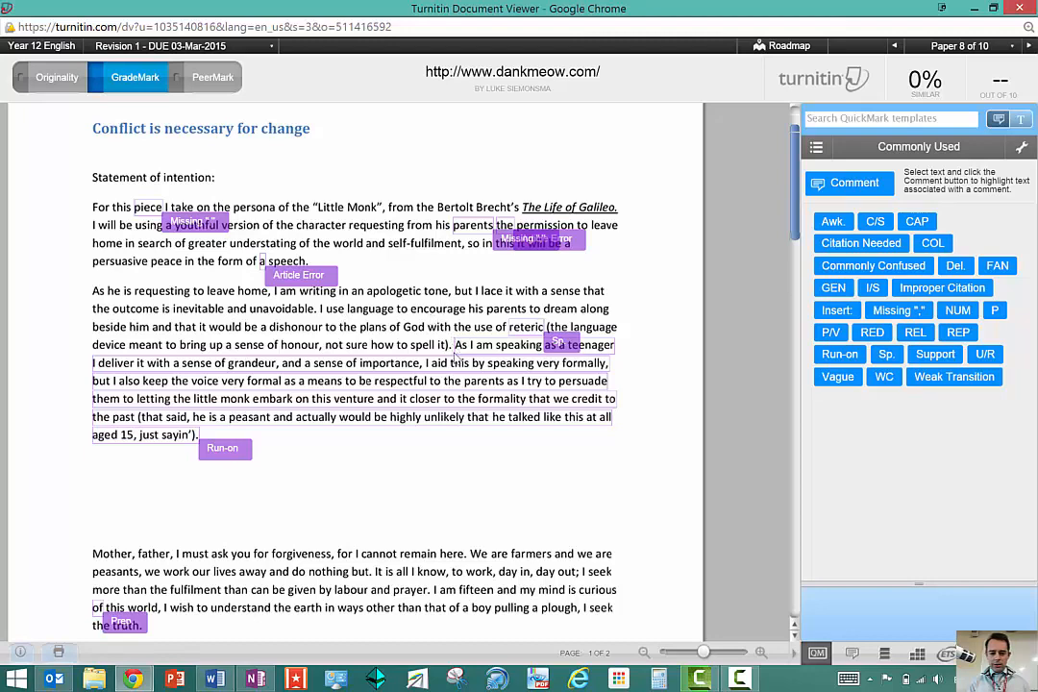
- Attach a comment to the passage from "As I am speaking as a teenager" to "just sayin')" reading "Explain your language choices in more depth."
left_click_drag(453, 344, 400, 450)
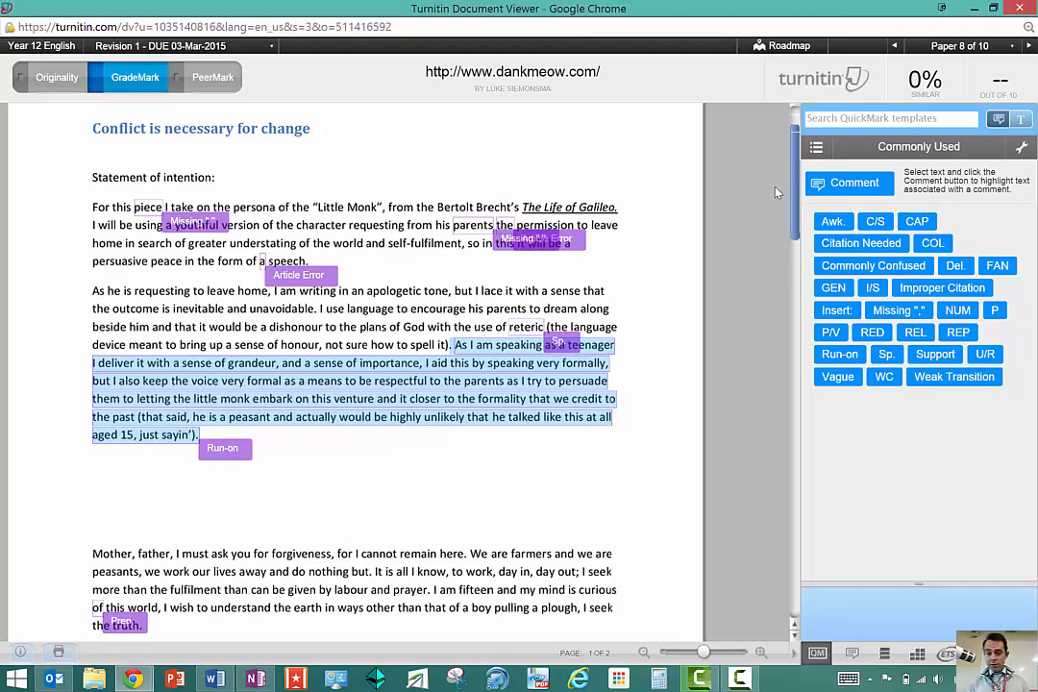
left_click(846, 191)
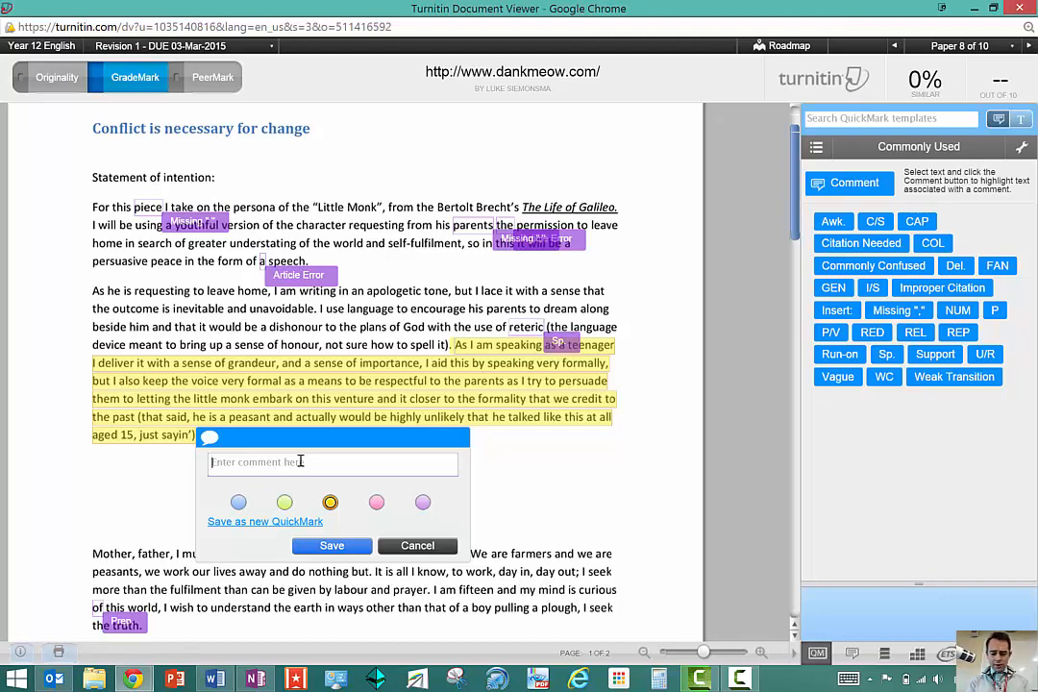
type("Expla")
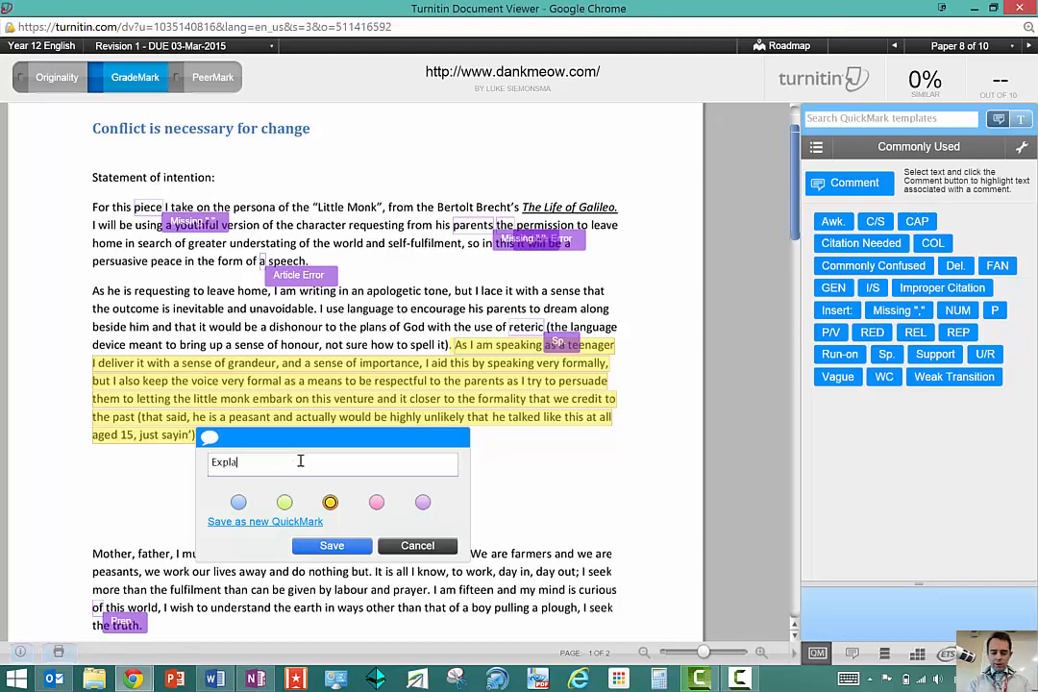
type("in your language ")
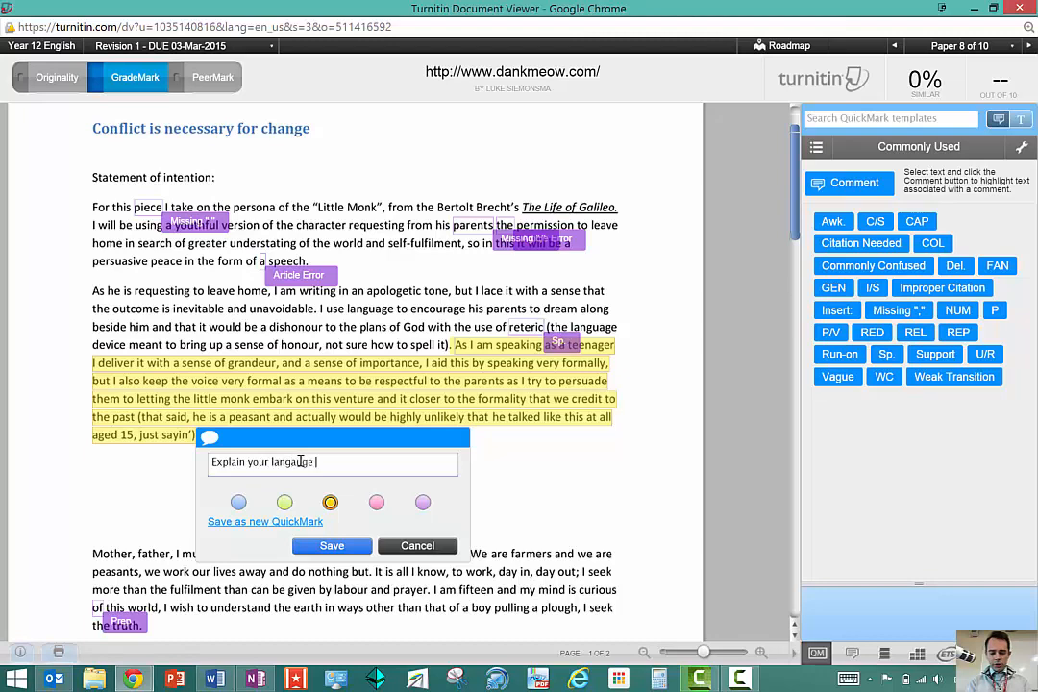
type("choices in more depth.")
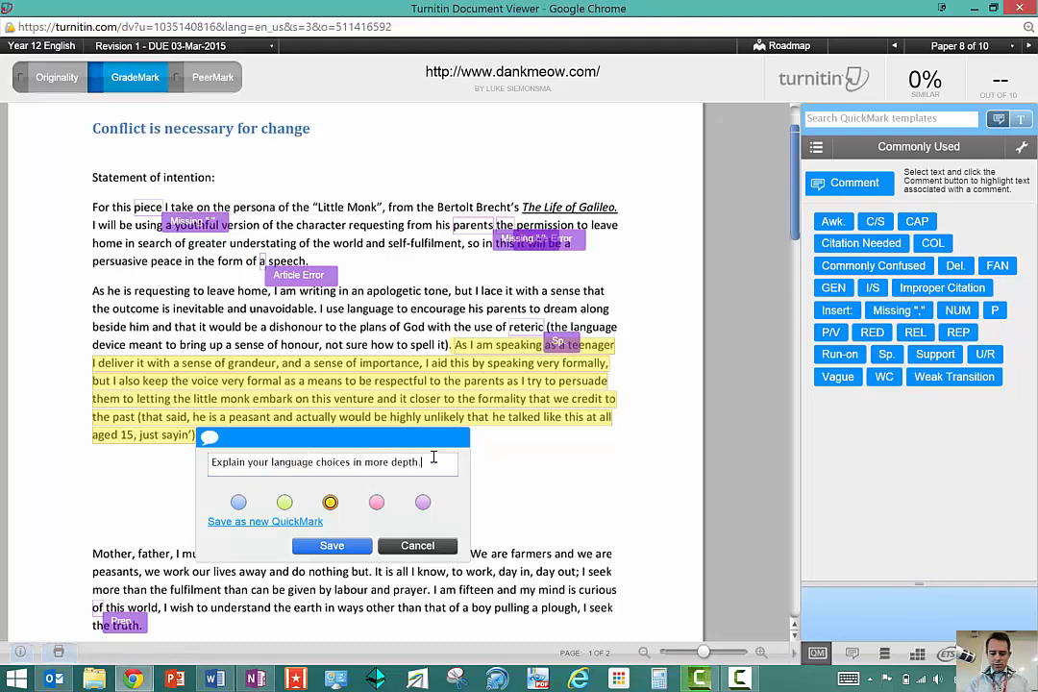
- Extend the comment with "If you haven't made more language choices than this, you need to :)" and save it
type("If you haven't")
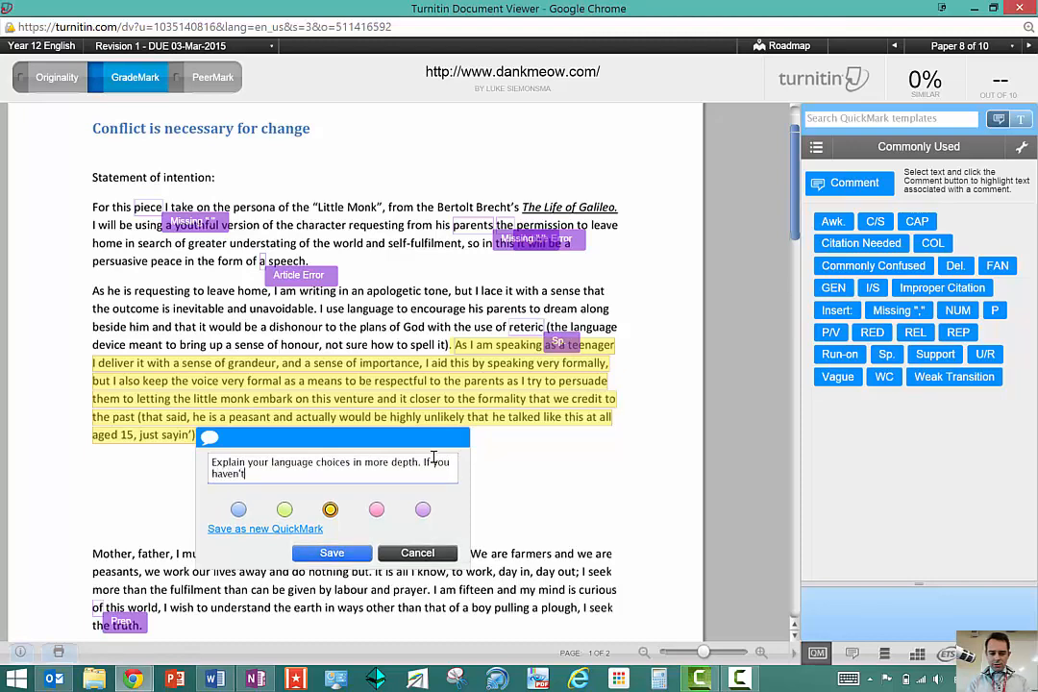
type(" made more langauge ch")
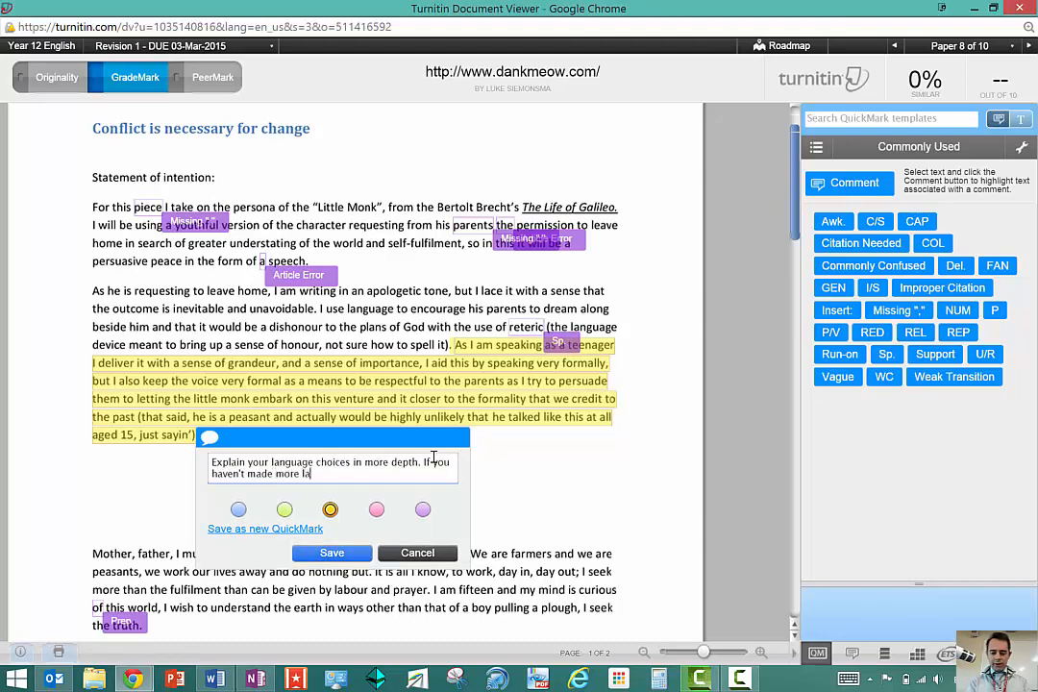
key("BackSpace")
key("BackSpace")
key("BackSpace")
key("BackSpace")
key("BackSpace")
key("BackSpace")
key("BackSpace")
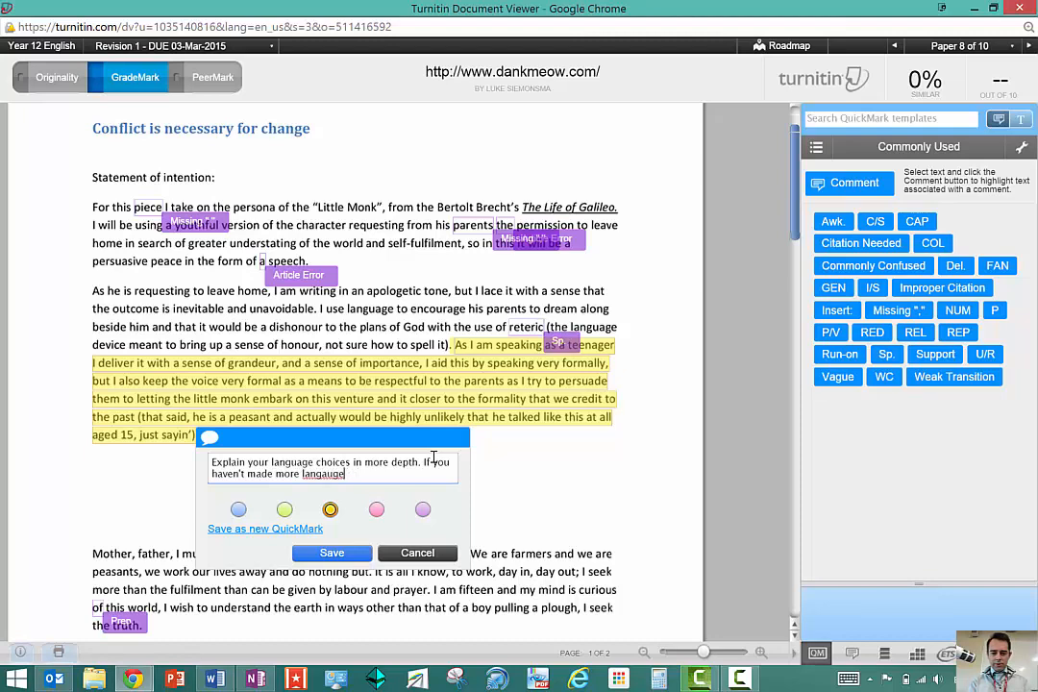
type("uage c")
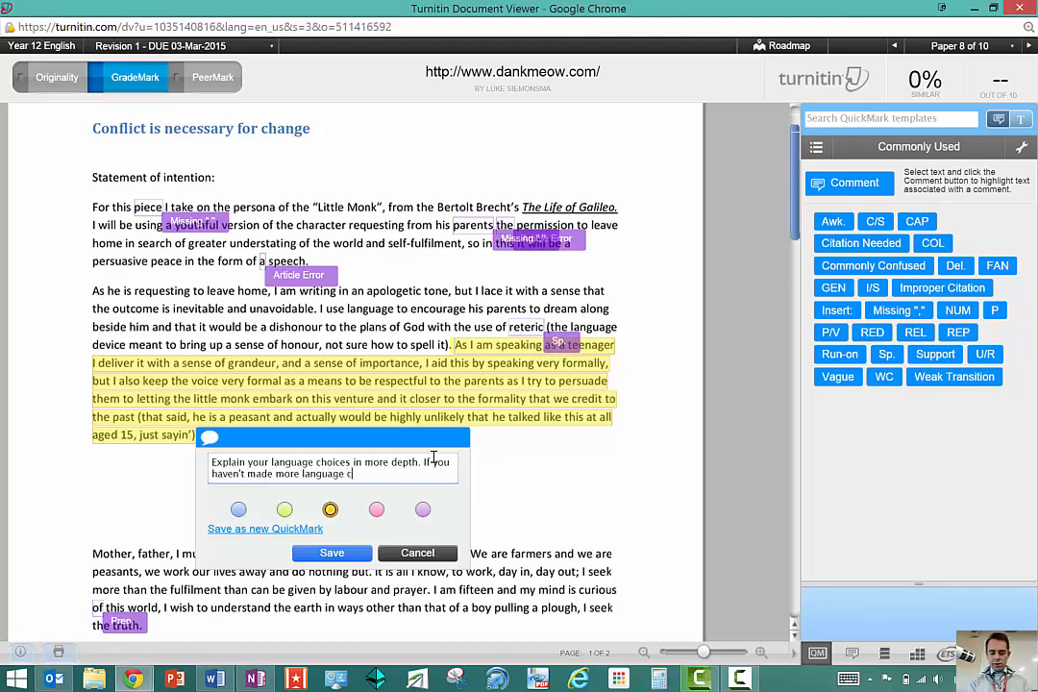
type("hoices than this, ")
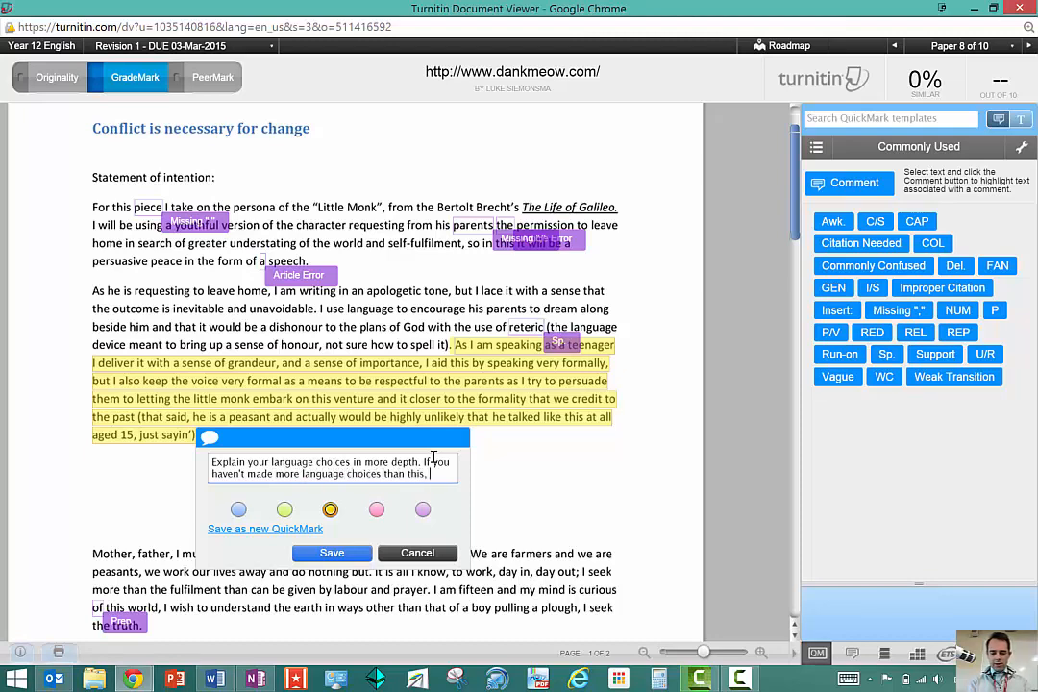
type("you need to")
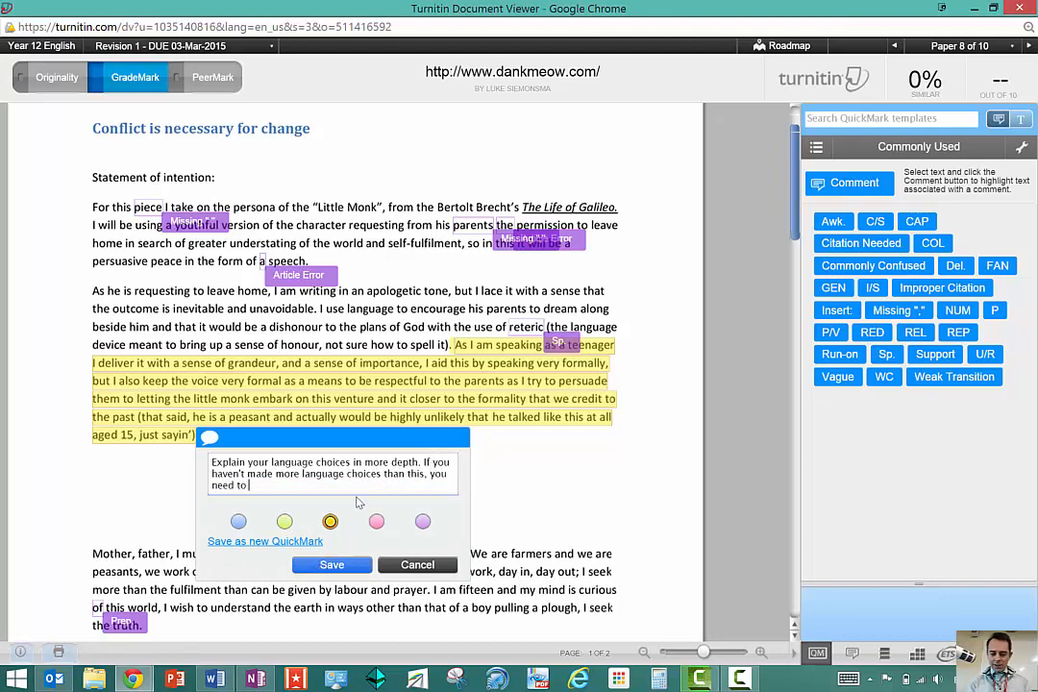
type(".:")
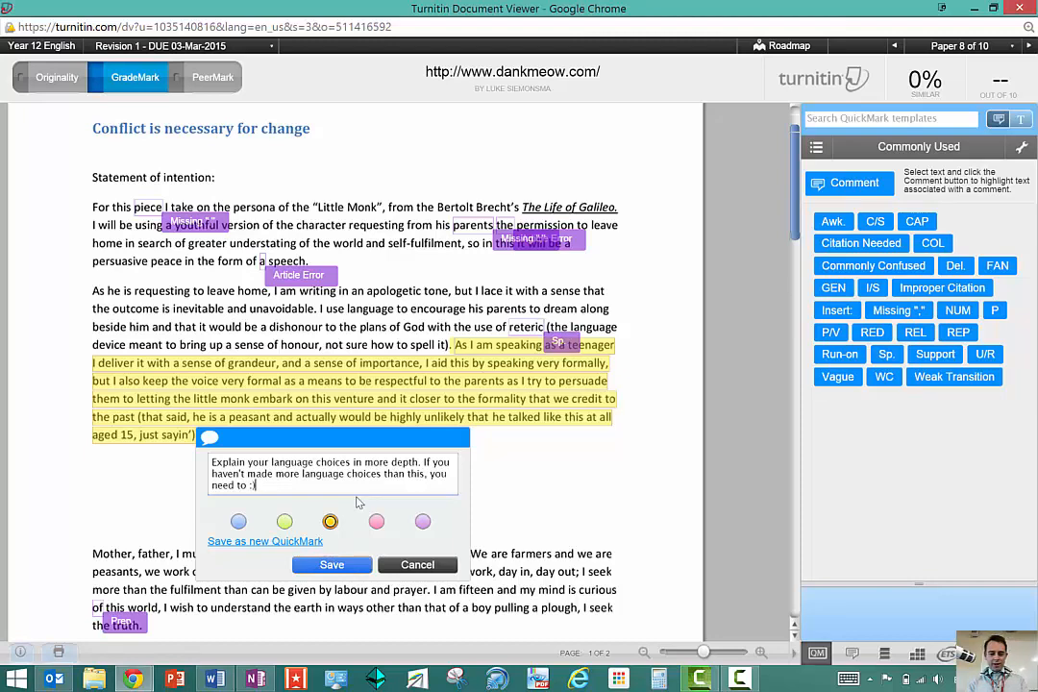
type(")")
left_click(332, 564)
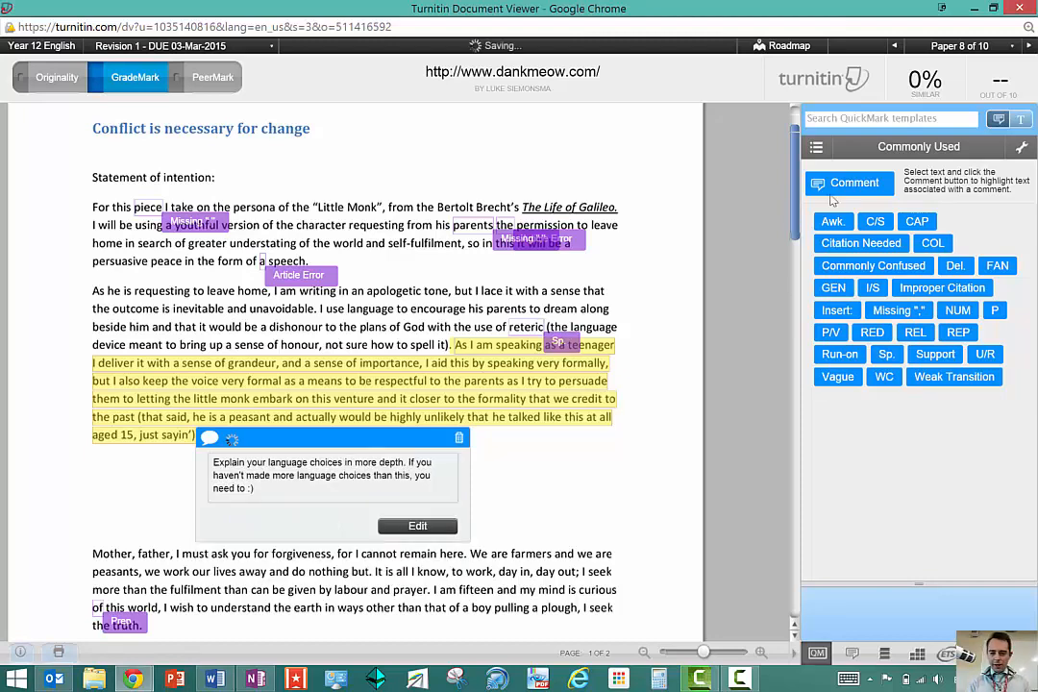
- Examine the available QuickMark sets, such as Composition, Format, Punctuation and Usage, keeping Commonly Used selected
left_click_drag(794, 204, 796, 245)
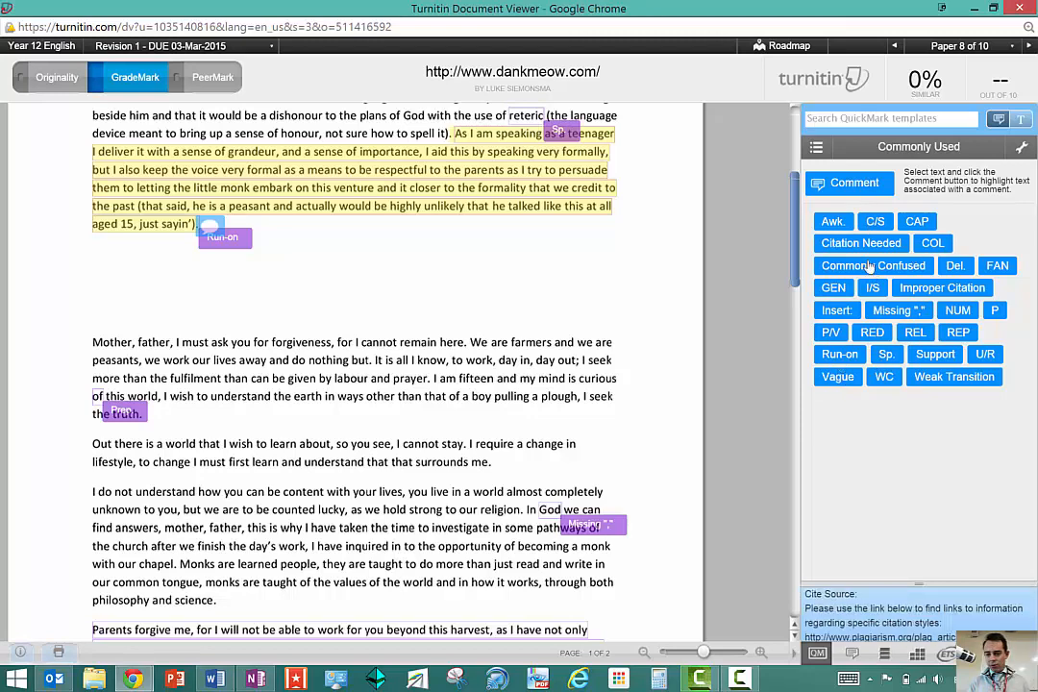
left_click(816, 149)
left_click(818, 149)
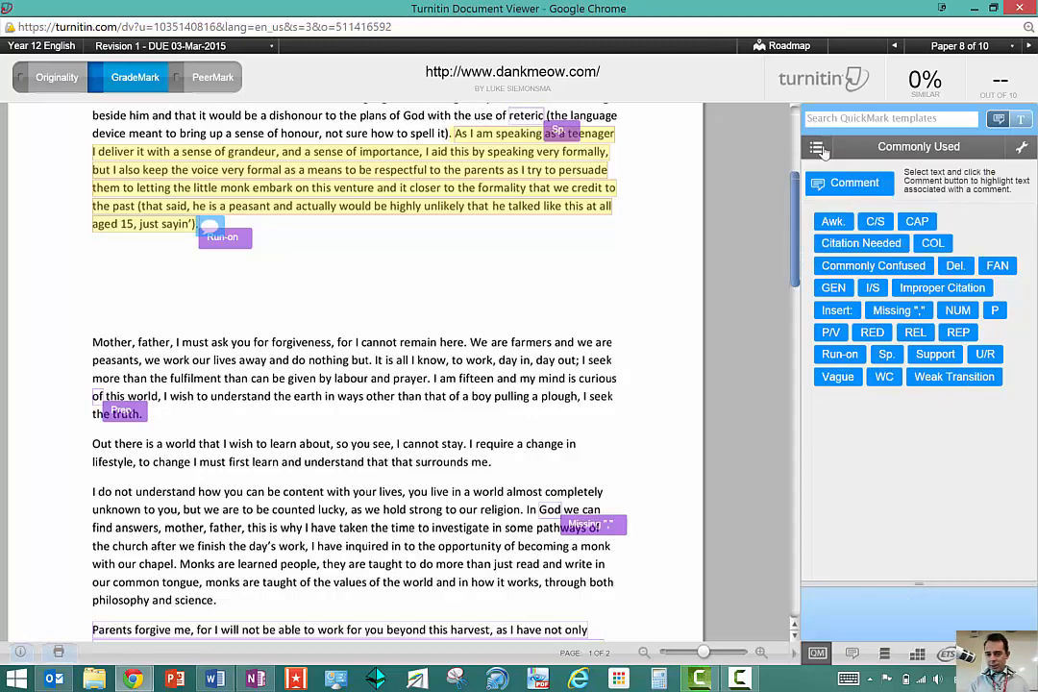
left_click(817, 149)
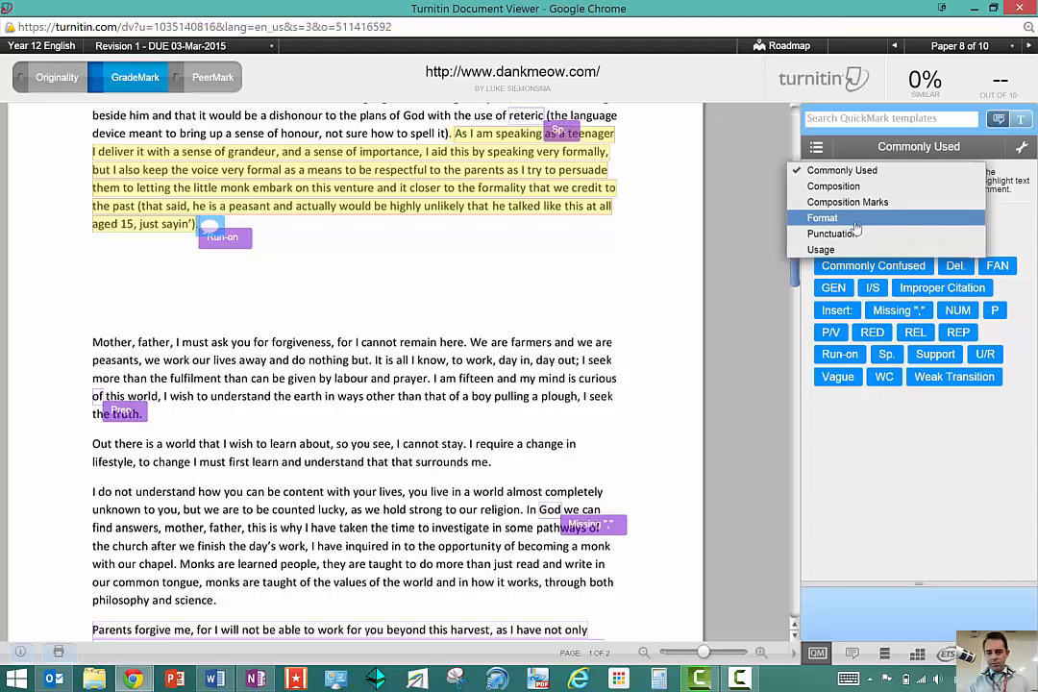
left_click(818, 150)
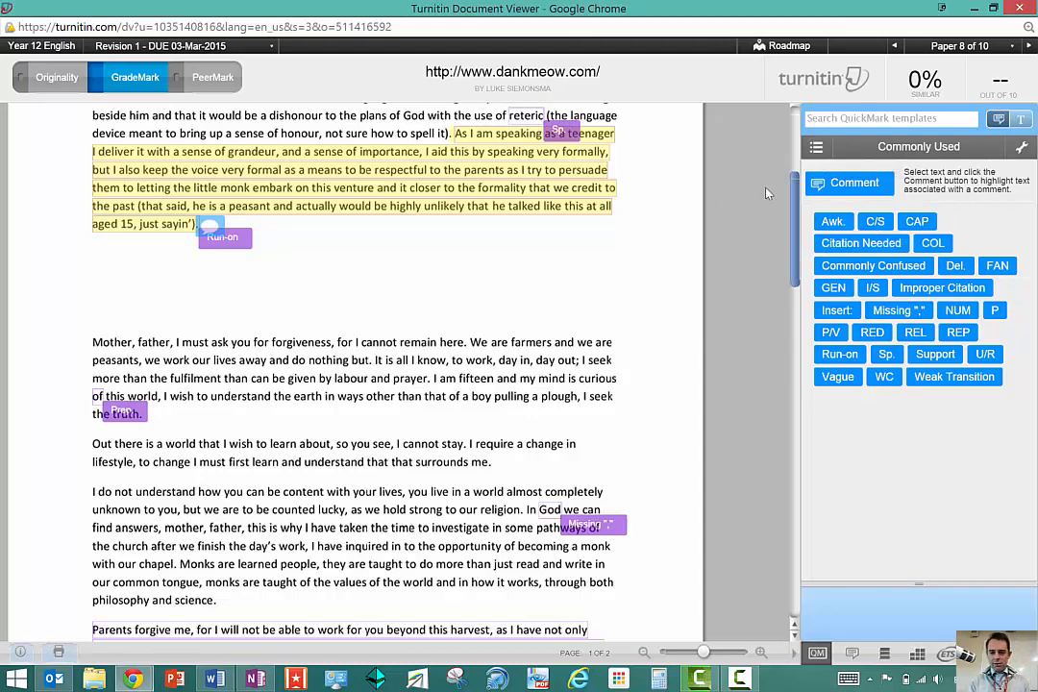
- Start a comment on the phrase "to work, day in, day out" and reposition its box so it is fully visible
left_click_drag(797, 197, 794, 223)
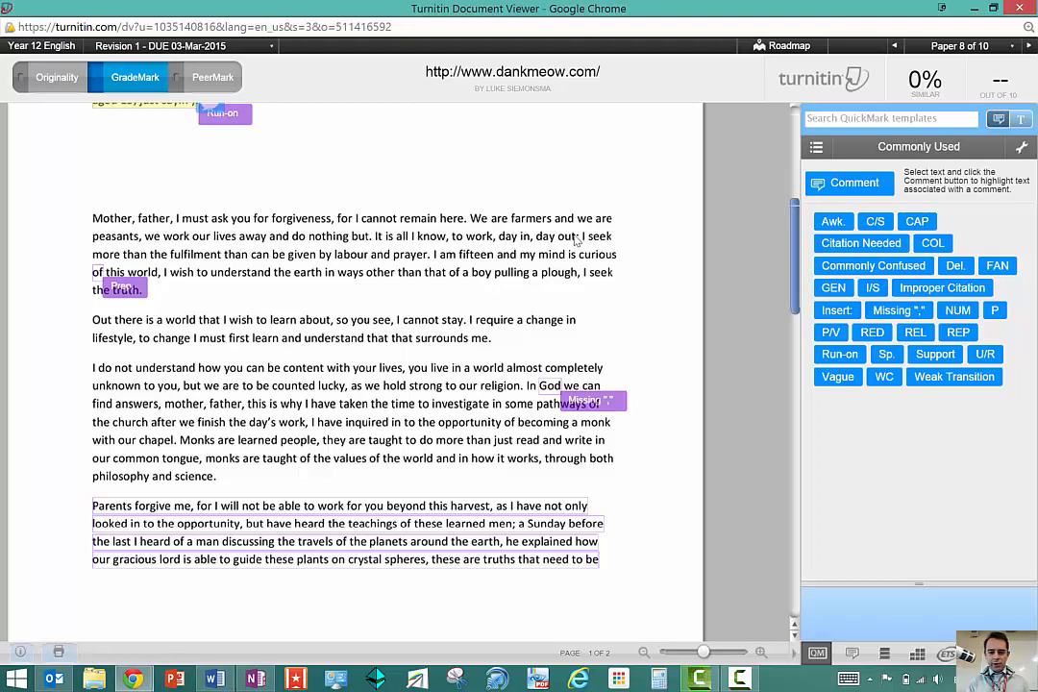
left_click_drag(577, 236, 455, 241)
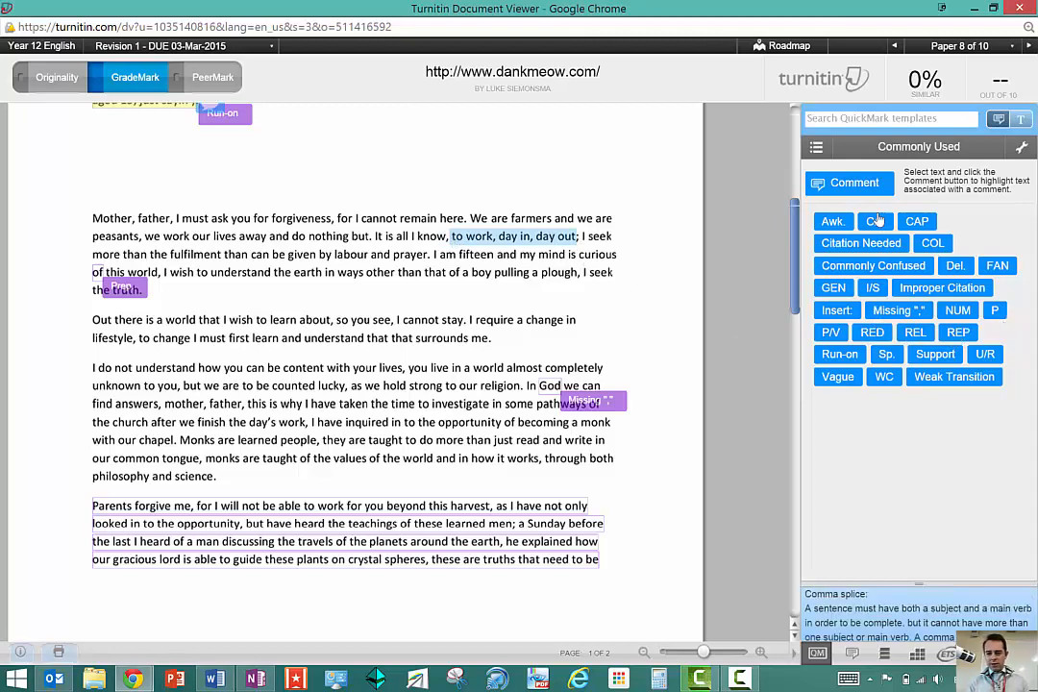
left_click(854, 185)
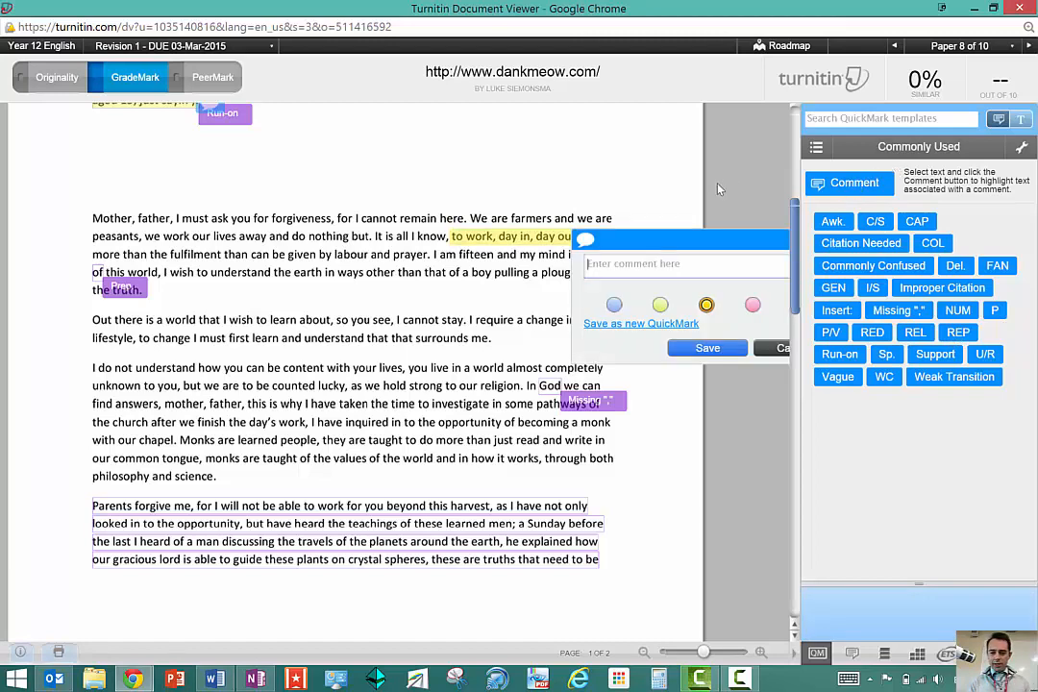
left_click_drag(643, 237, 480, 238)
left_click(472, 265)
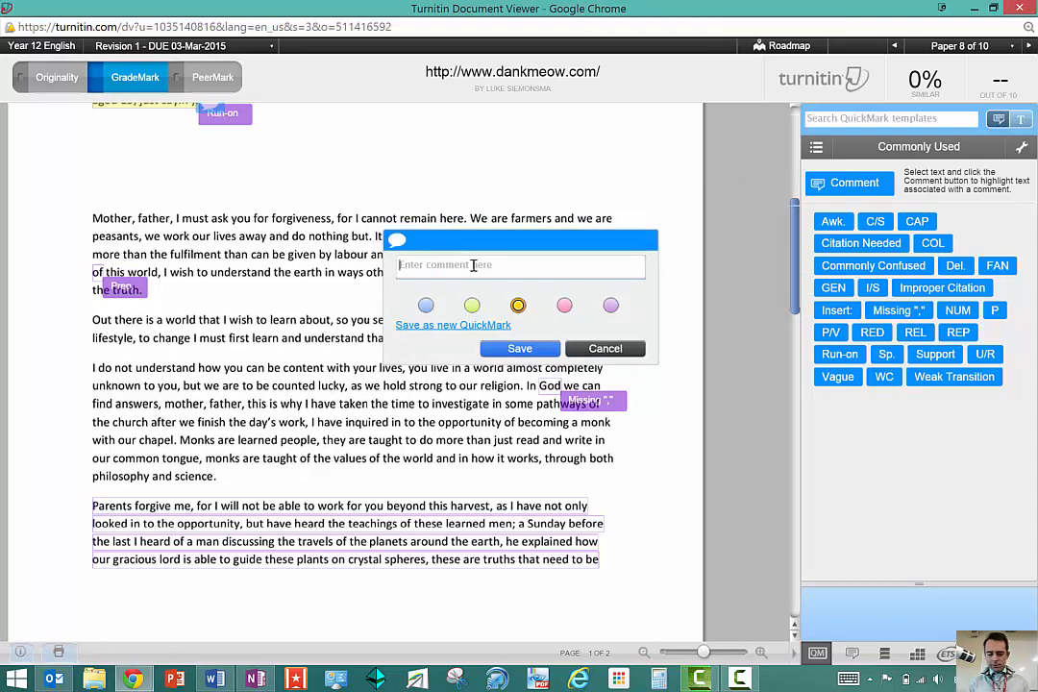
type("Please")
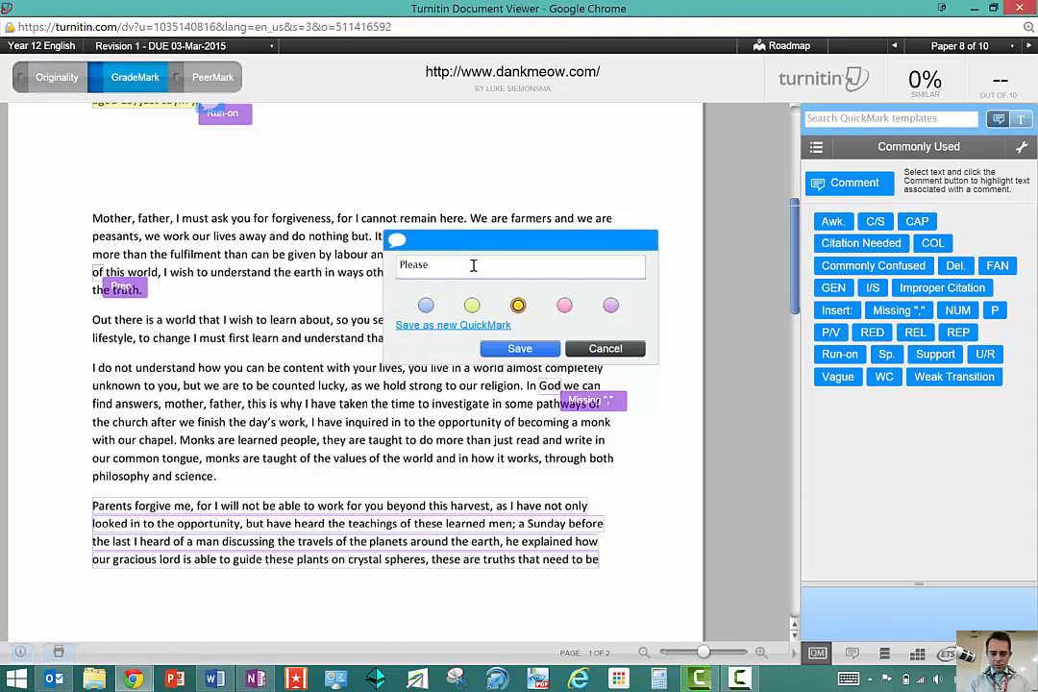
key("BackSpace")
key("BackSpace")
key("BackSpace")
key("BackSpace")
key("BackSpace")
key("BackSpace")
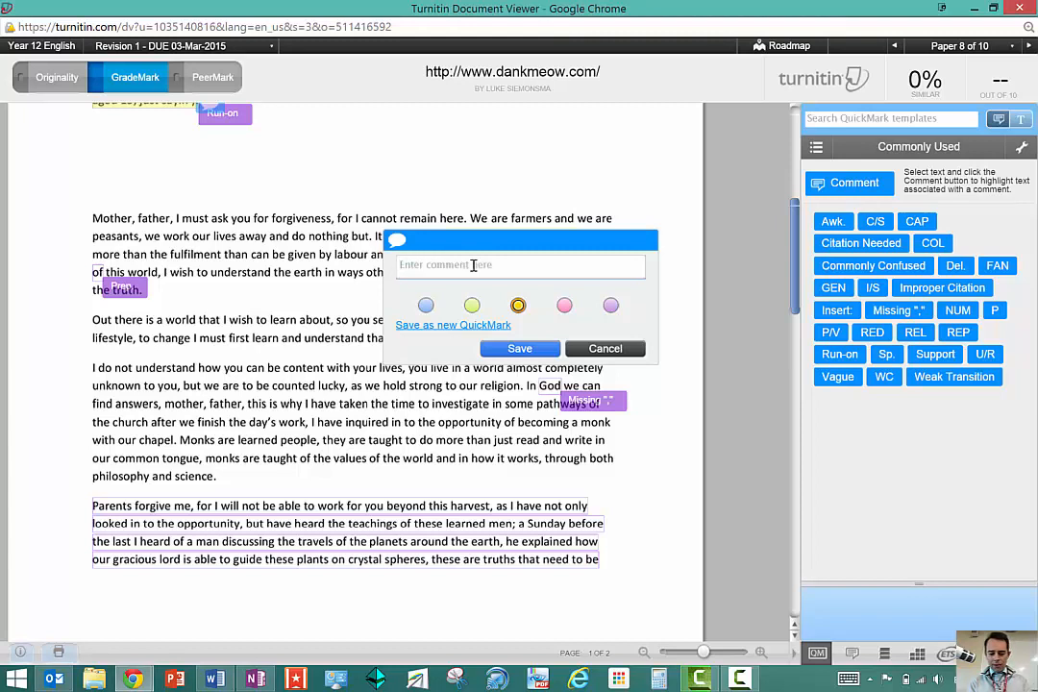
- Enter "Misuse of repetition" as the comment and save it as a QuickMark titled REP in the Commonly Used set
type("M")
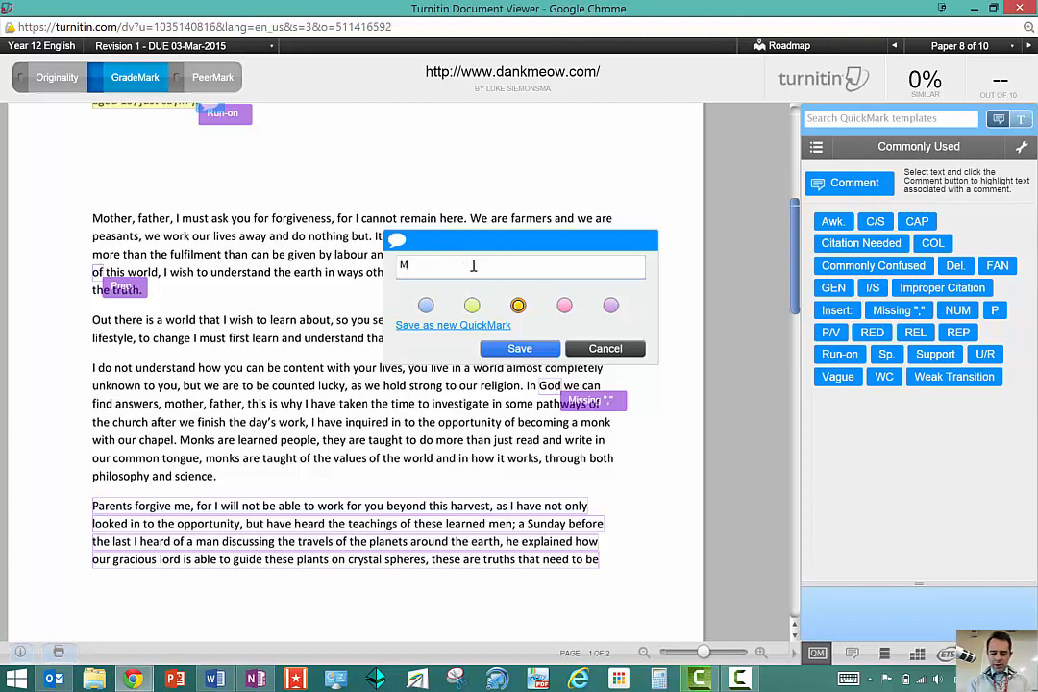
type("isuse of r")
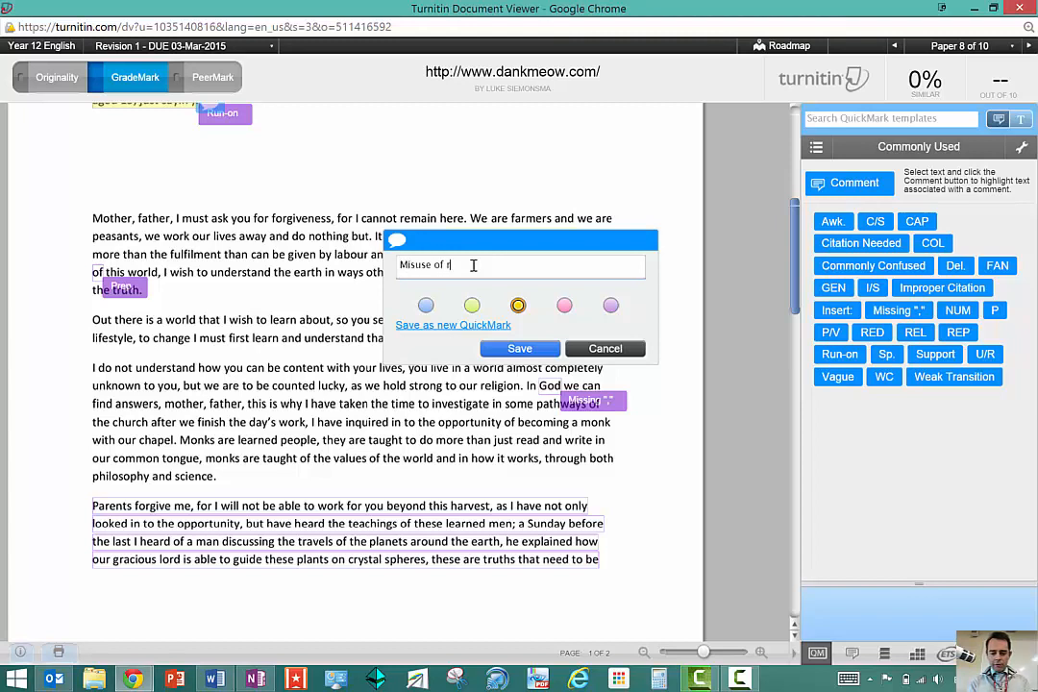
type("epetition")
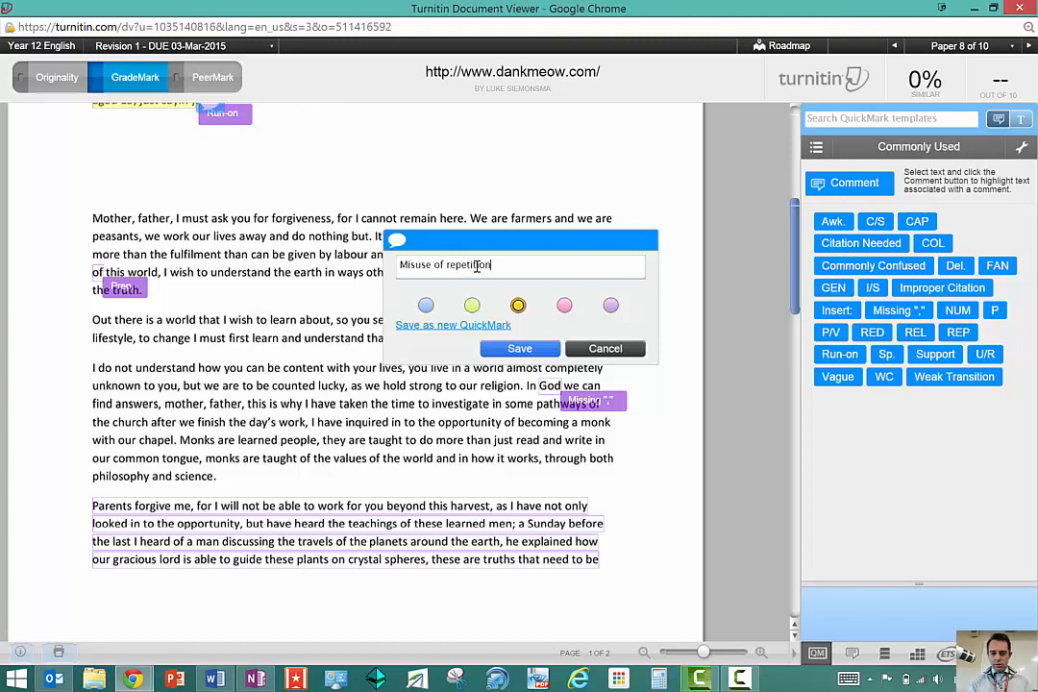
left_click(426, 326)
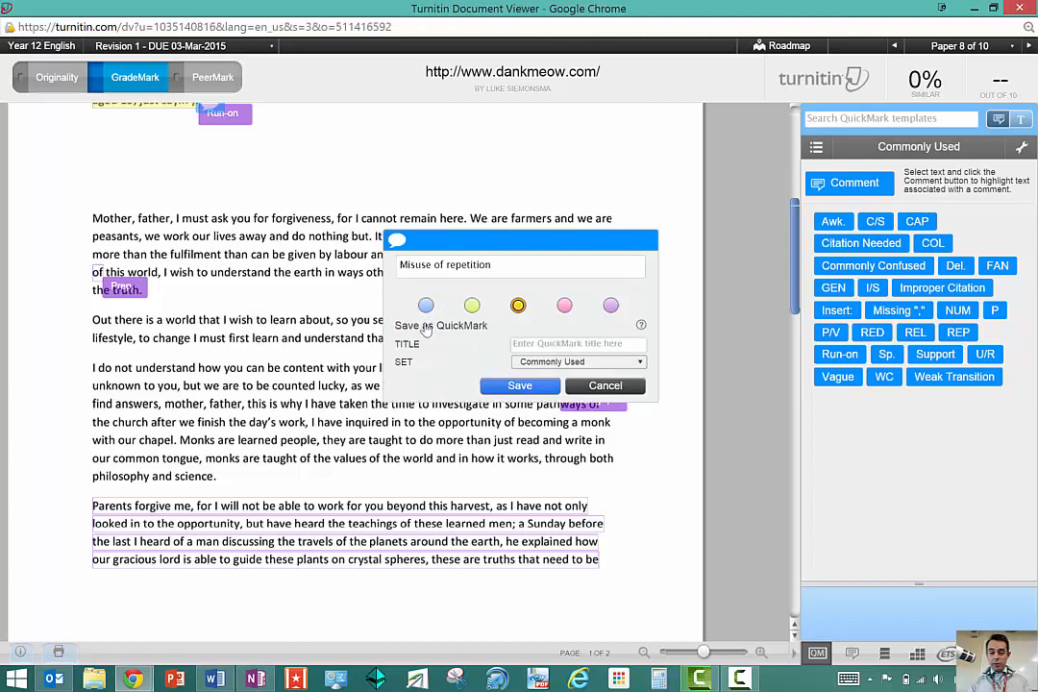
type("REP")
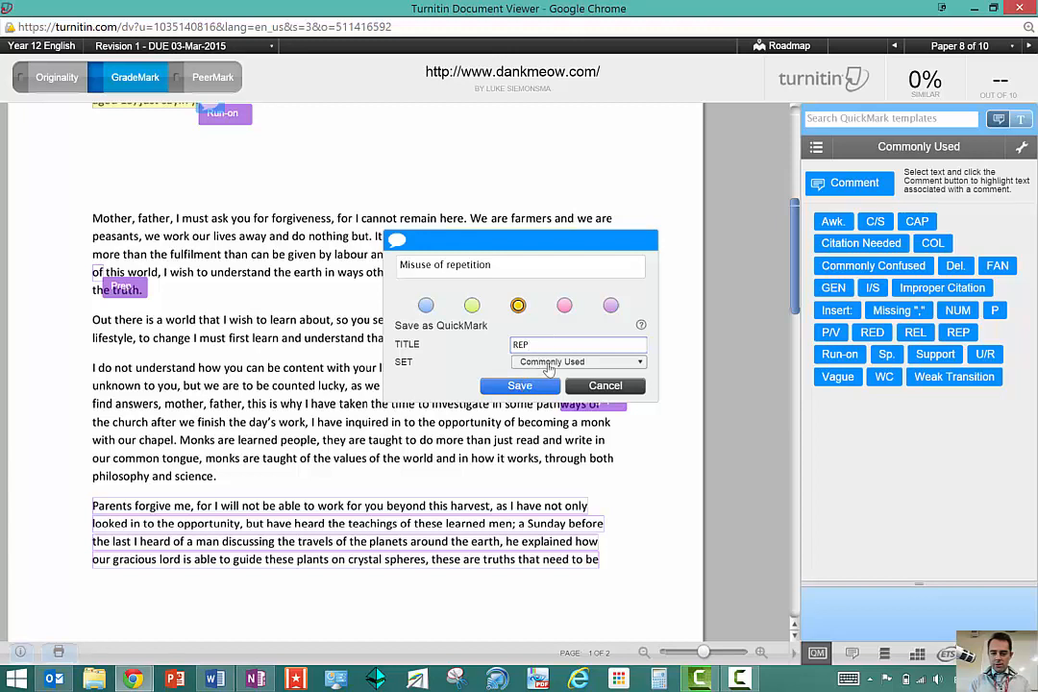
left_click(536, 386)
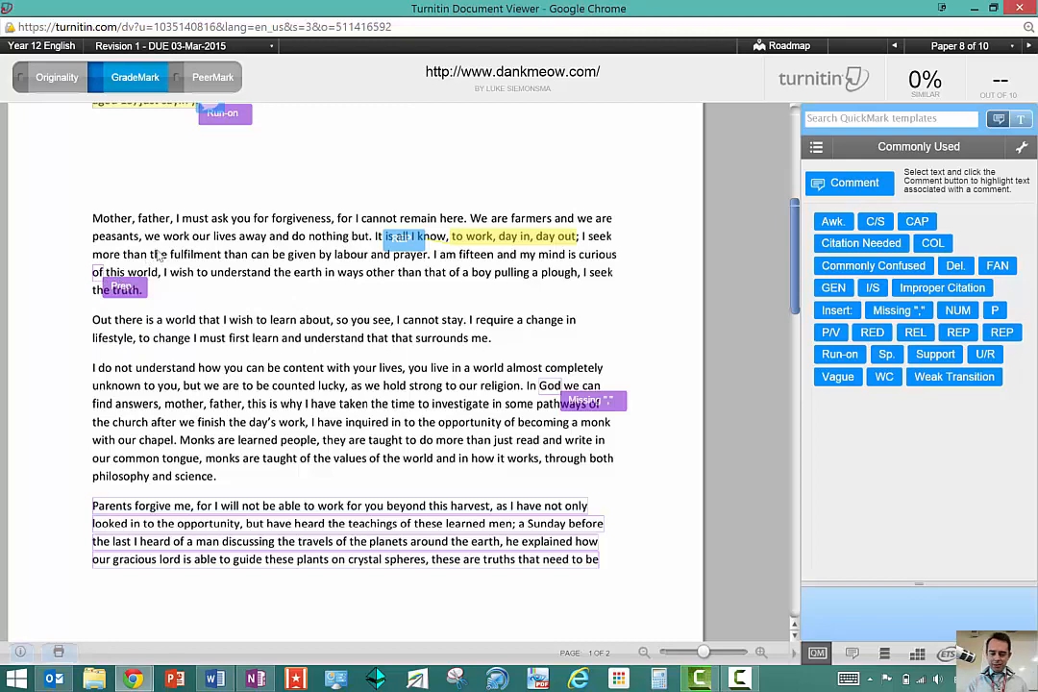
- View the handbook entry linked from the Prep. grammar mark on "of this world" and return to the paper
mouse_move(123, 286)
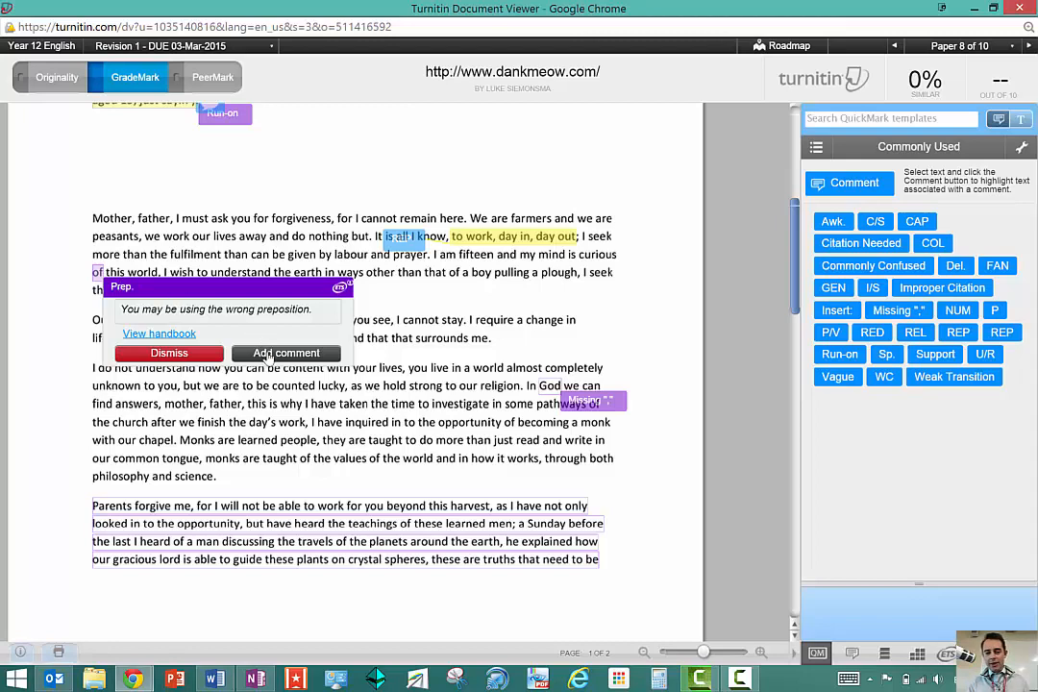
left_click(177, 336)
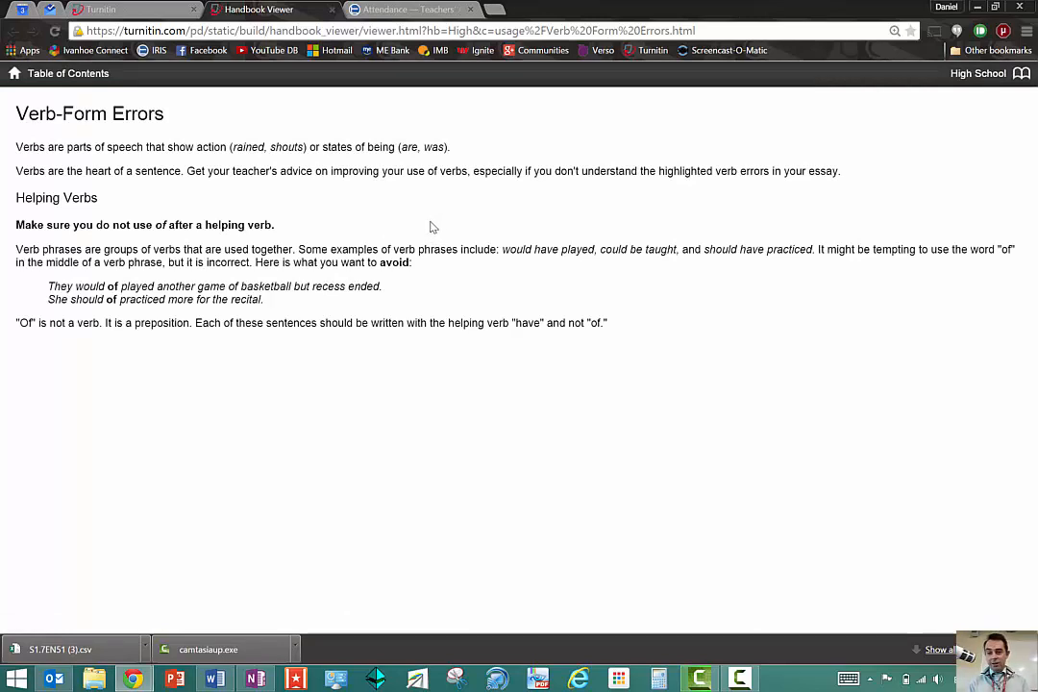
key("alt+Tab")
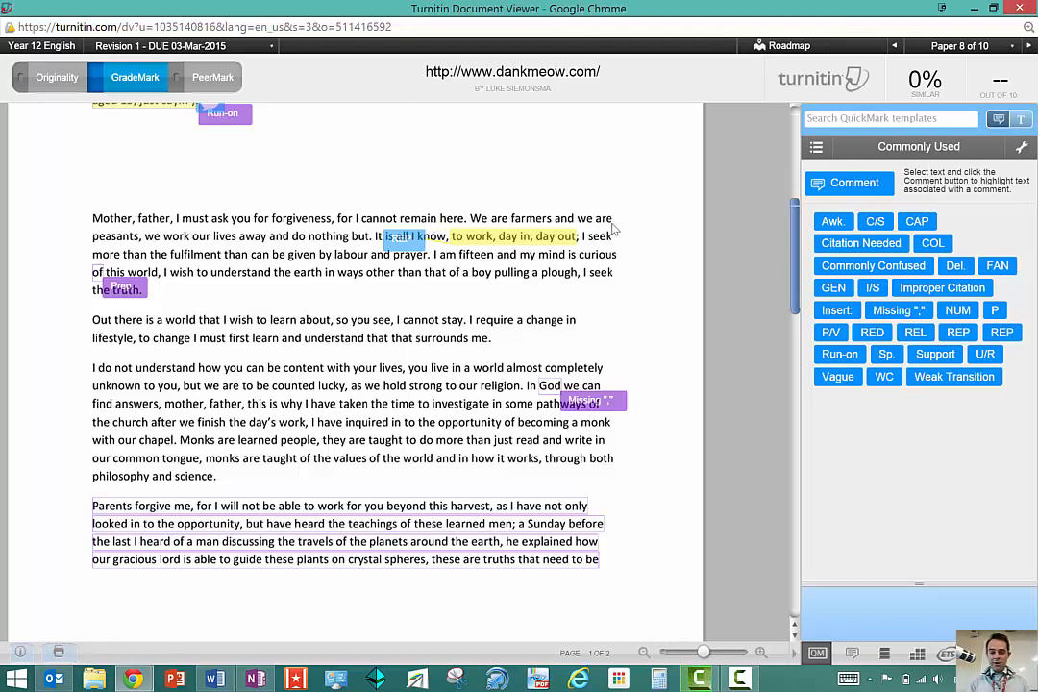
- Inspect the voice and text options for general comments on the paper, and discard the blank text comment
scroll(793, 232, "down", 1)
left_click_drag(793, 233, 797, 128)
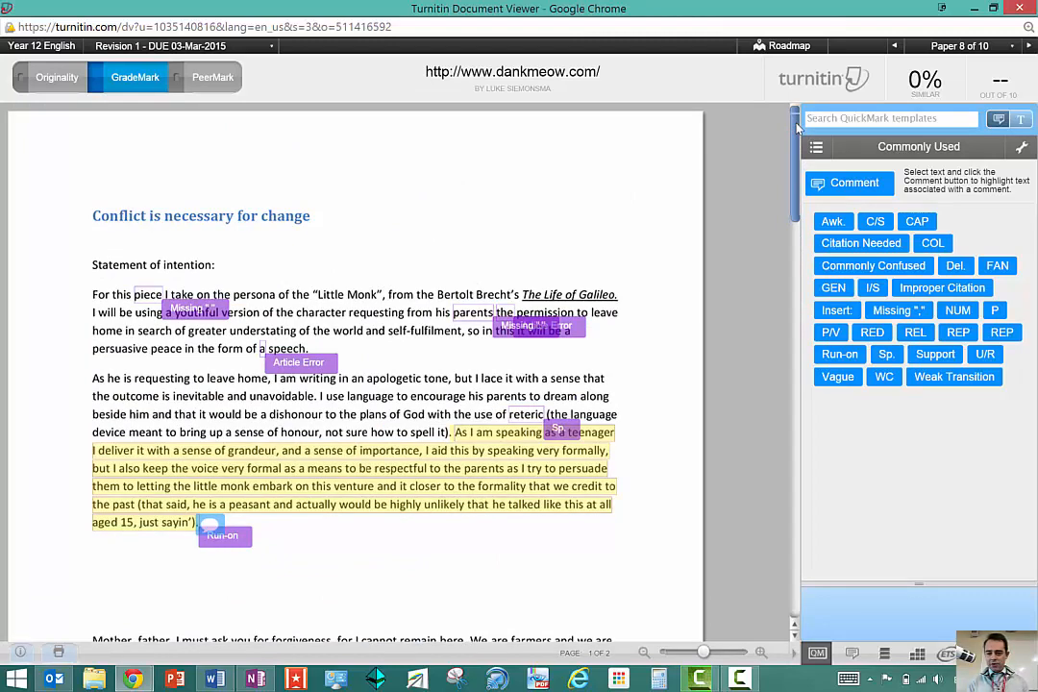
left_click(850, 654)
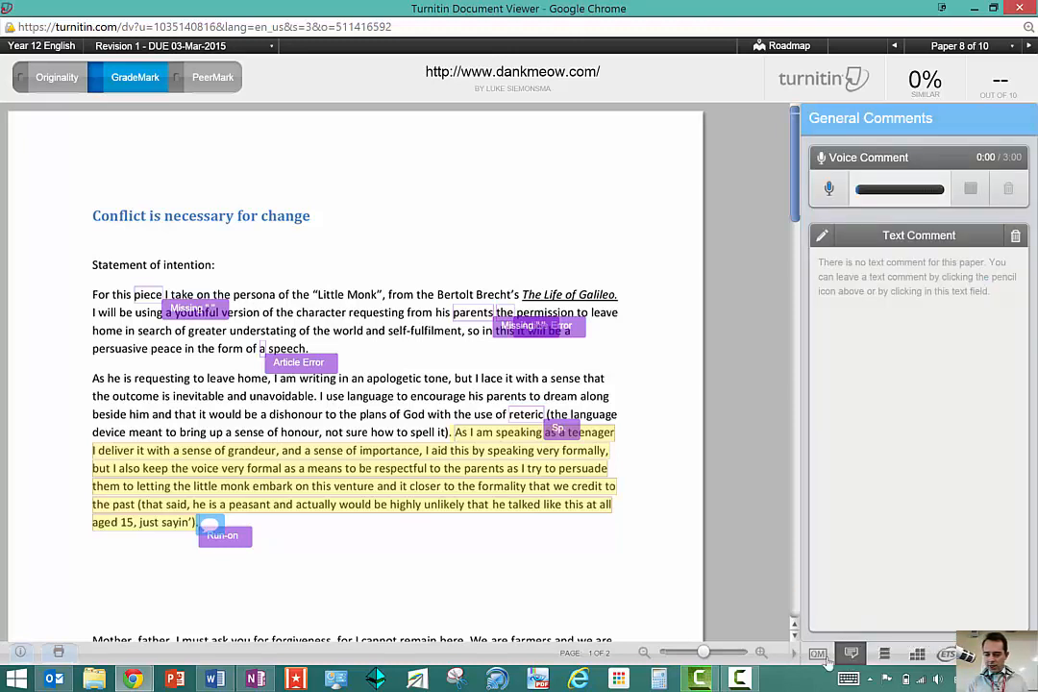
left_click(907, 291)
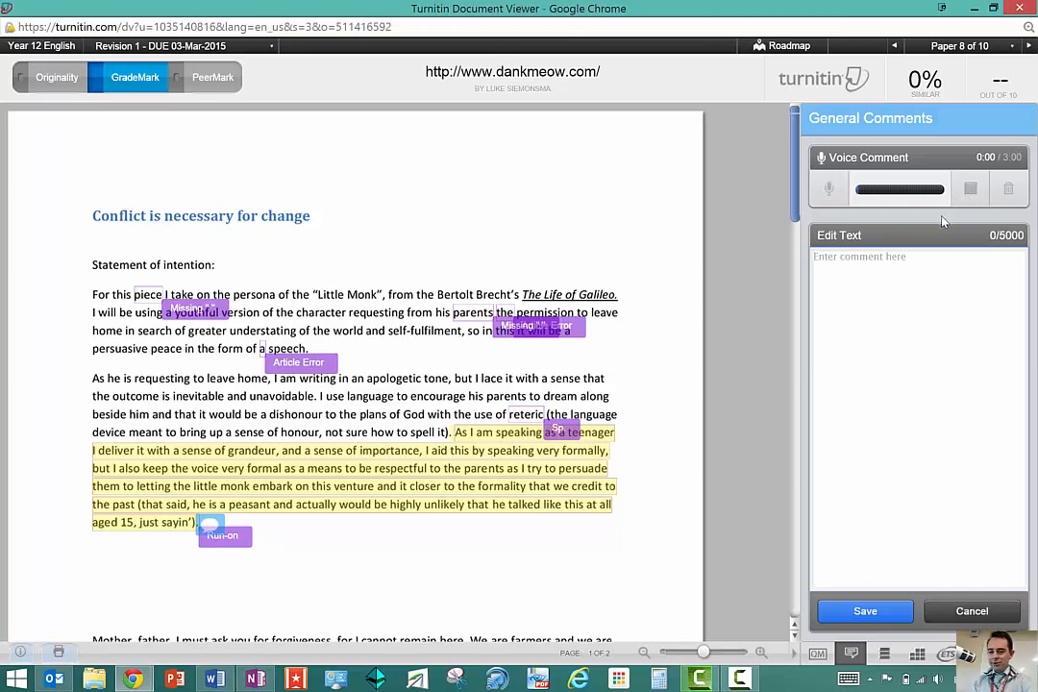
left_click(990, 612)
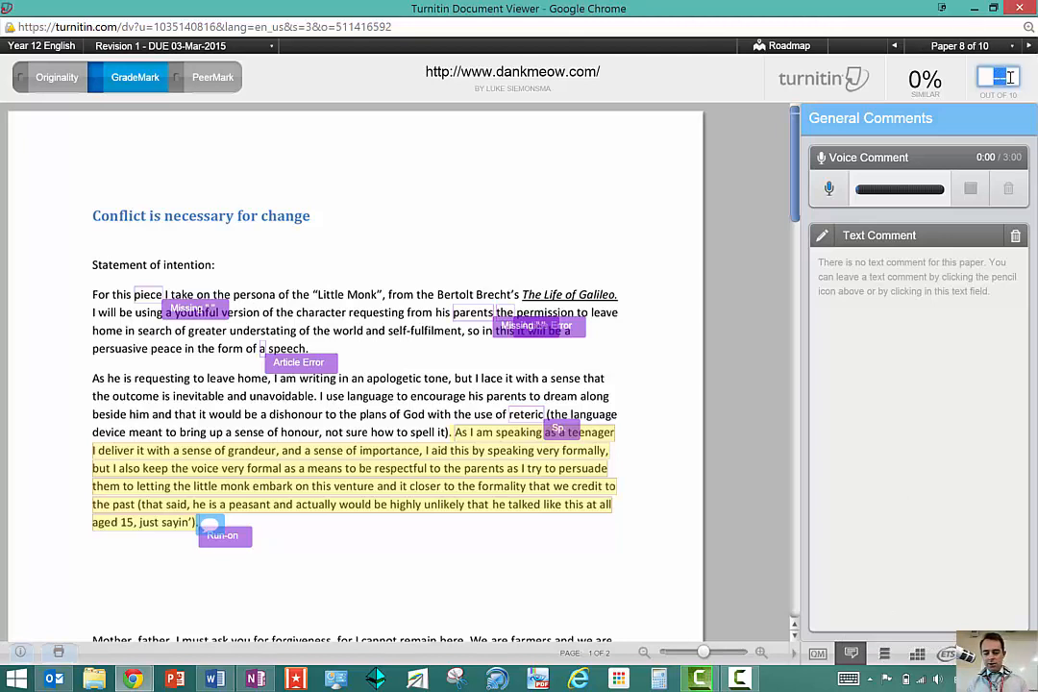
- Set the paper's grade to 5 out of 10
type("5")
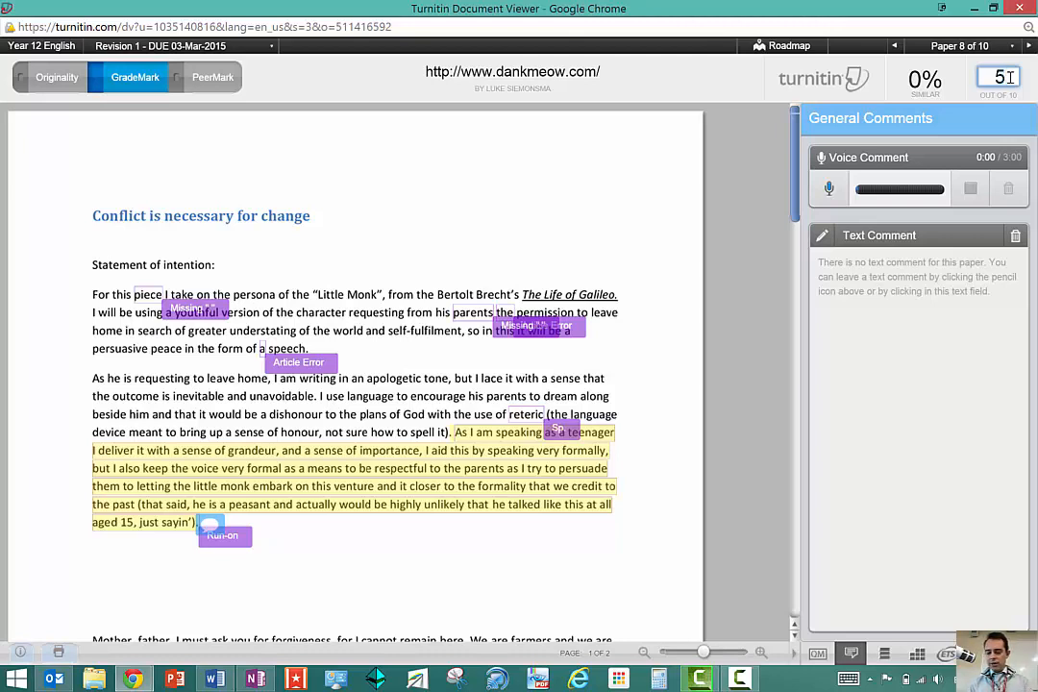
left_click(961, 65)
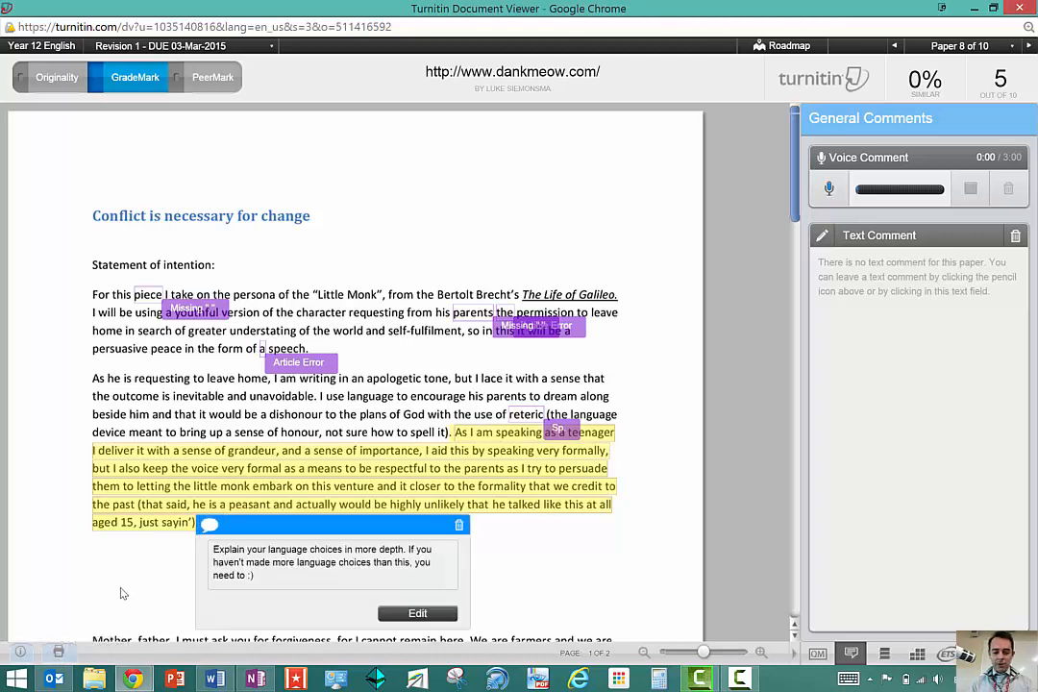
- Open the options for downloading the paper as a printable PDF or as the submitted file
left_click(56, 654)
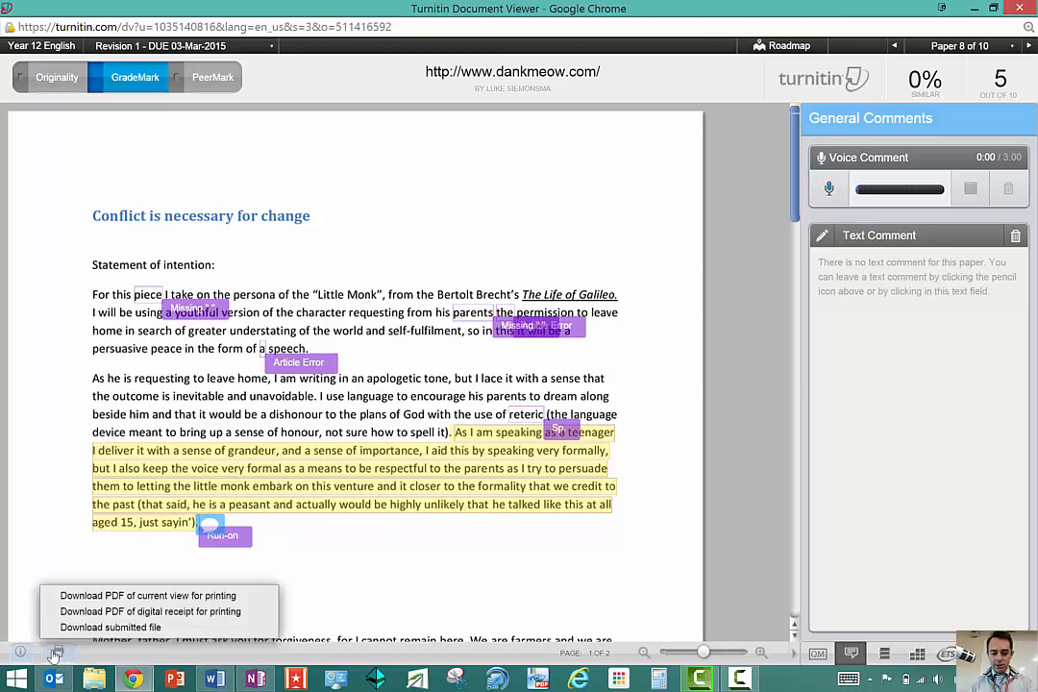